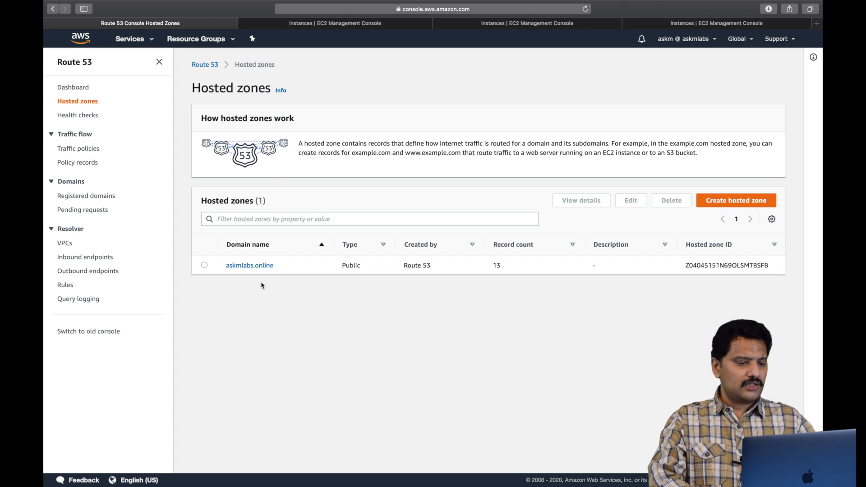
# - Open the askmlabs.online hosted zone and start creating a record with the Latency routing policy
pyautogui.click(261, 269)
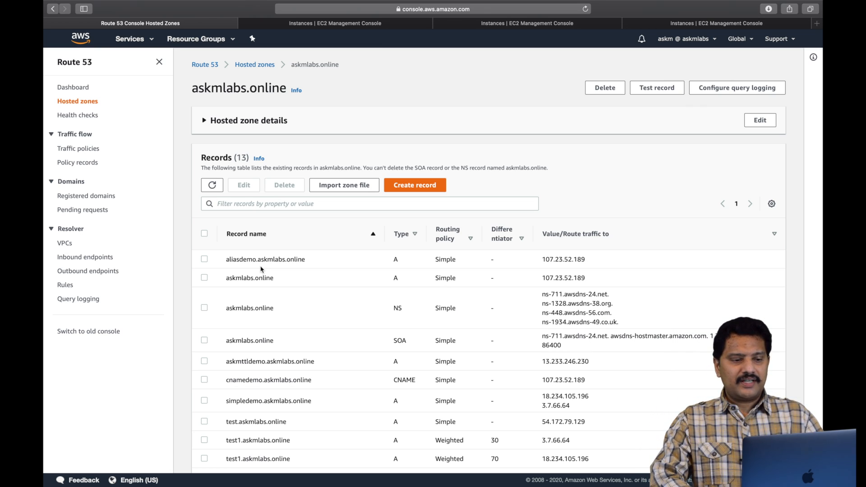
pyautogui.scroll(-5, 261, 270)
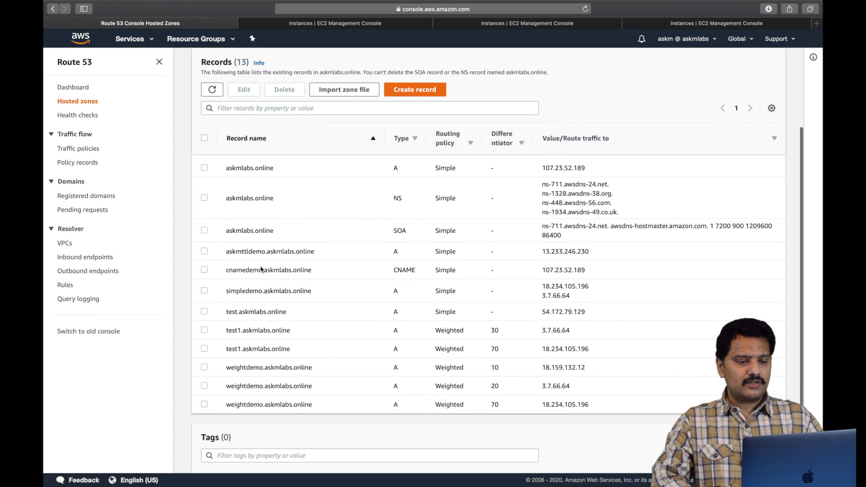
pyautogui.scroll(5, 260, 269)
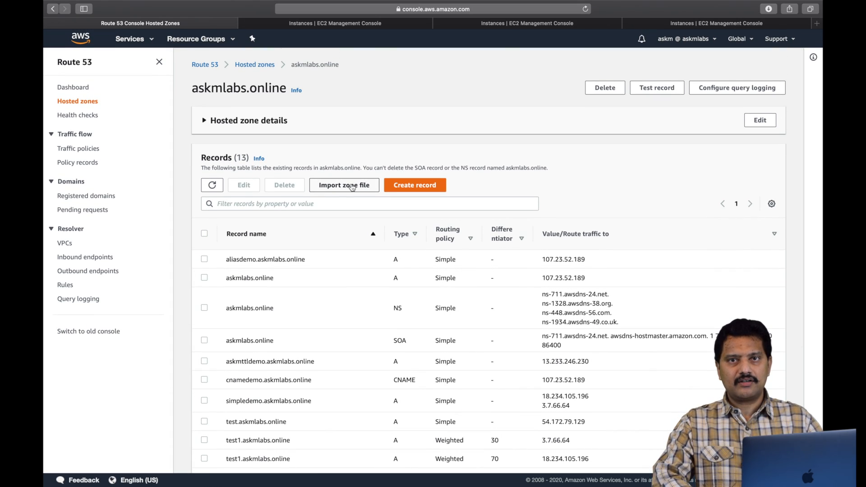
pyautogui.click(415, 186)
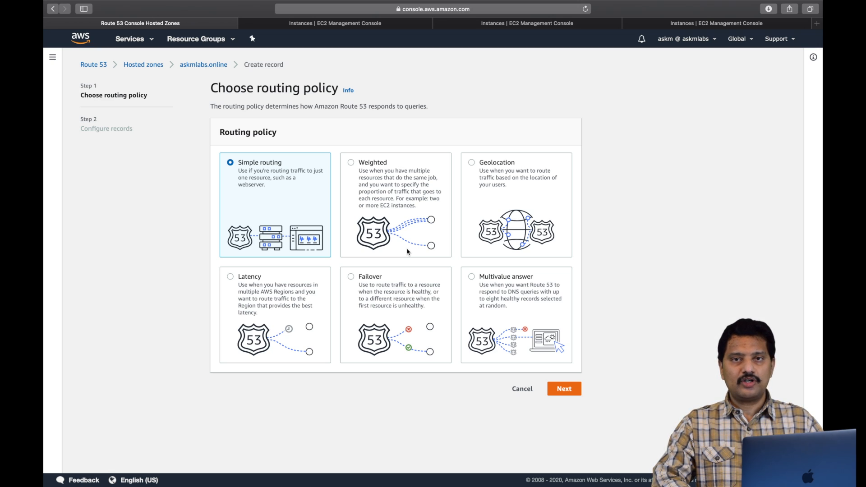
pyautogui.click(230, 277)
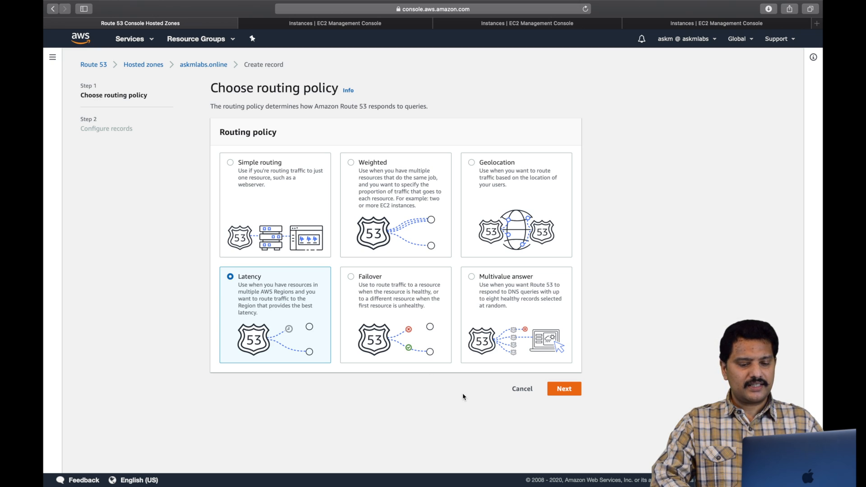
pyautogui.click(568, 391)
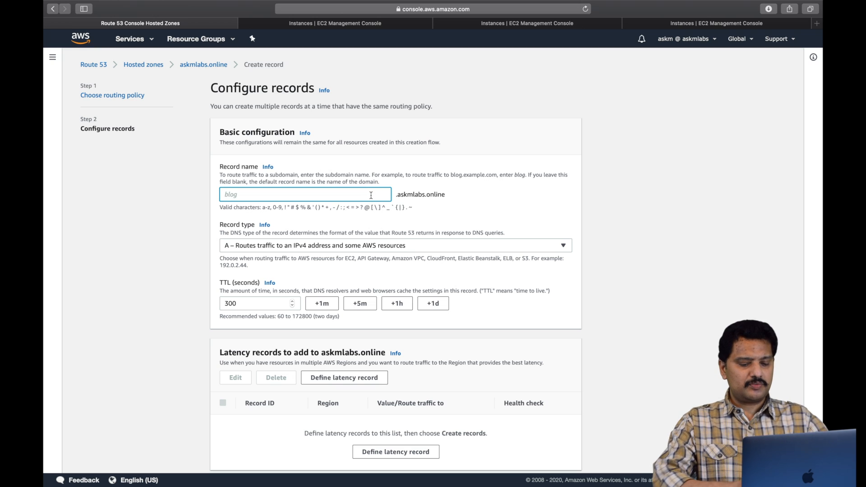
# - Name the record latencydemo and set its TTL to 60 seconds
pyautogui.write('lat')
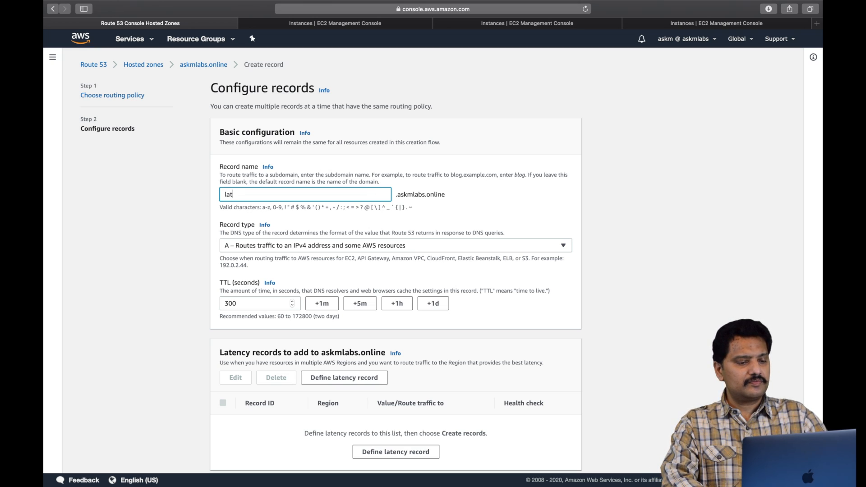
pyautogui.write('estdemo')
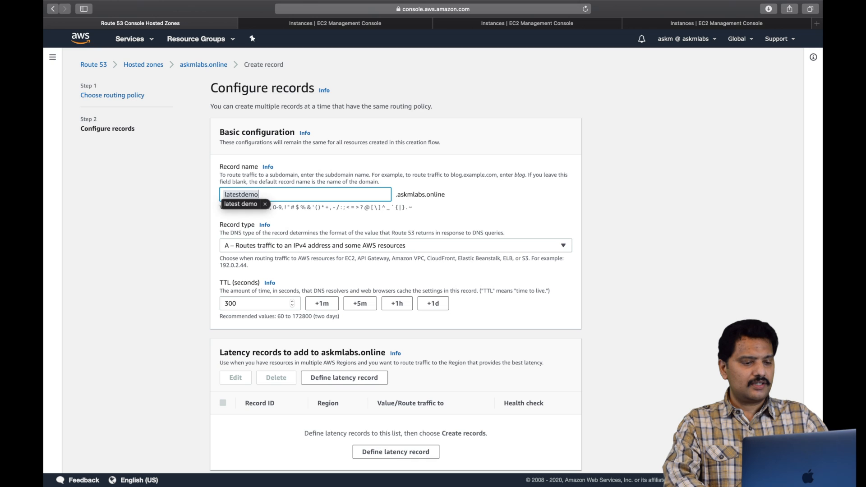
pyautogui.press('BackSpace')
pyautogui.press('BackSpace')
pyautogui.press('BackSpace')
pyautogui.press('BackSpace')
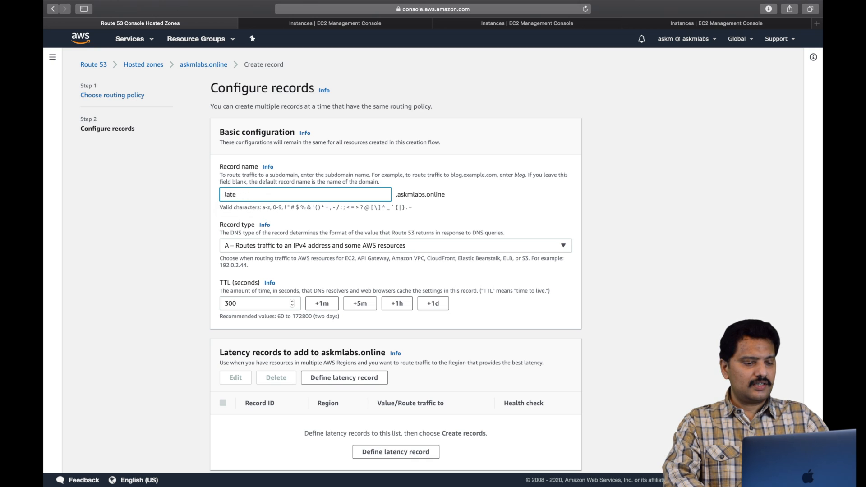
pyautogui.write('ydemo')
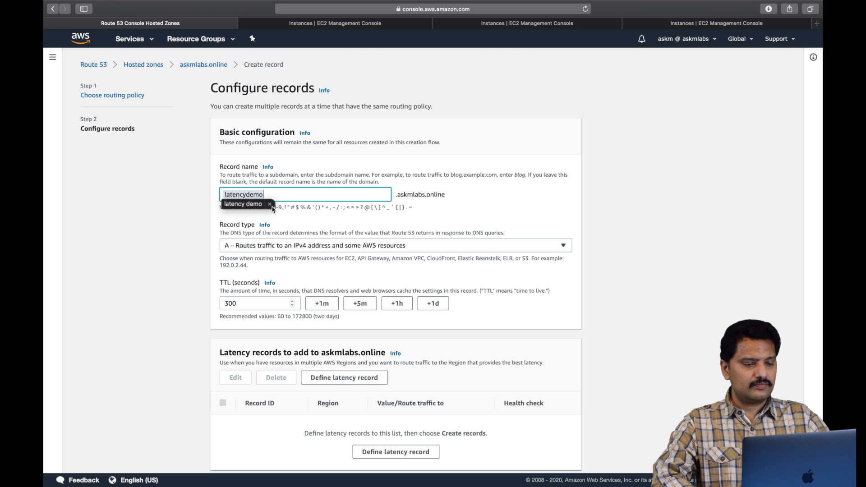
pyautogui.click(270, 204)
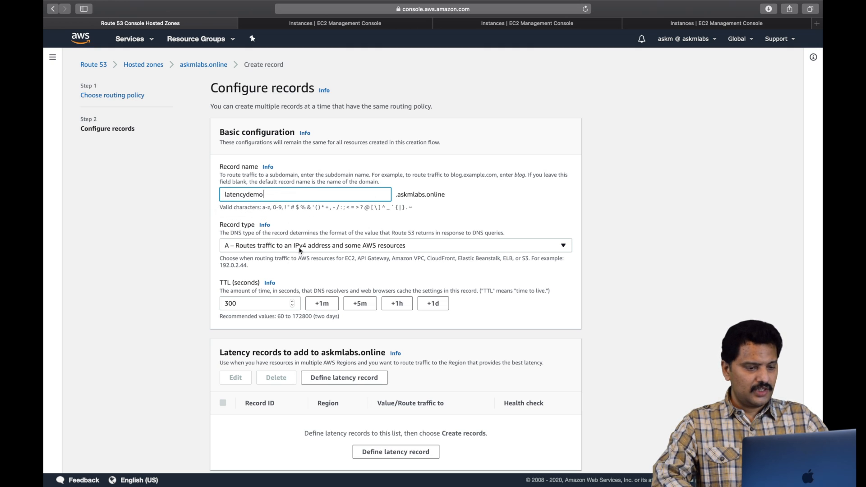
pyautogui.moveTo(248, 303); pyautogui.dragTo(186, 300)
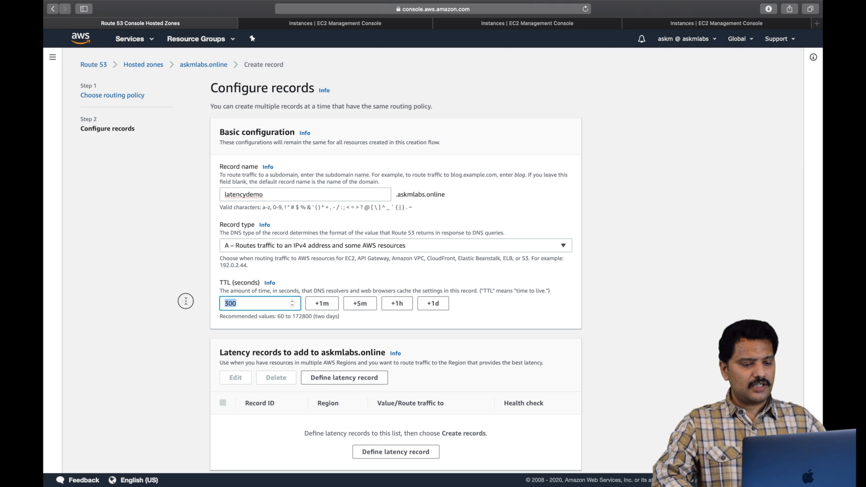
pyautogui.write('60')
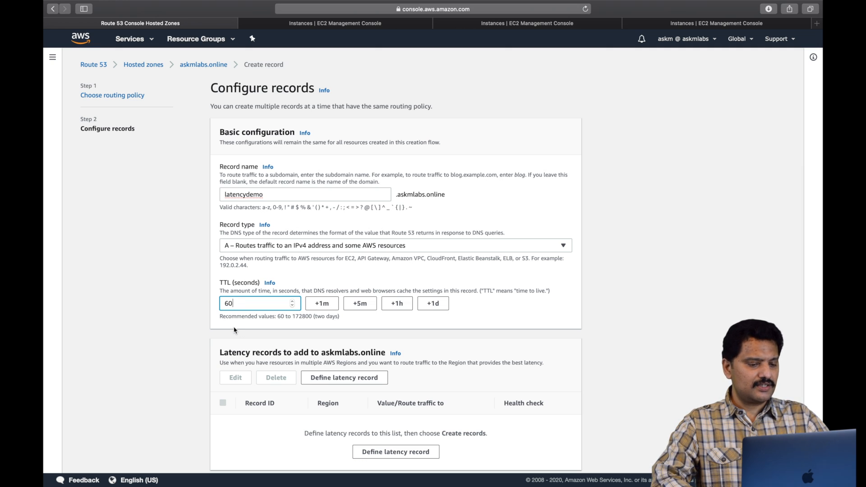
# - Start a latency record with an IP address endpoint and enter the N. Virginia EC2 instance's public IP, 18.234.105.196, copied from its details
pyautogui.scroll(-2, 270, 362)
pyautogui.scroll(-1, 271, 362)
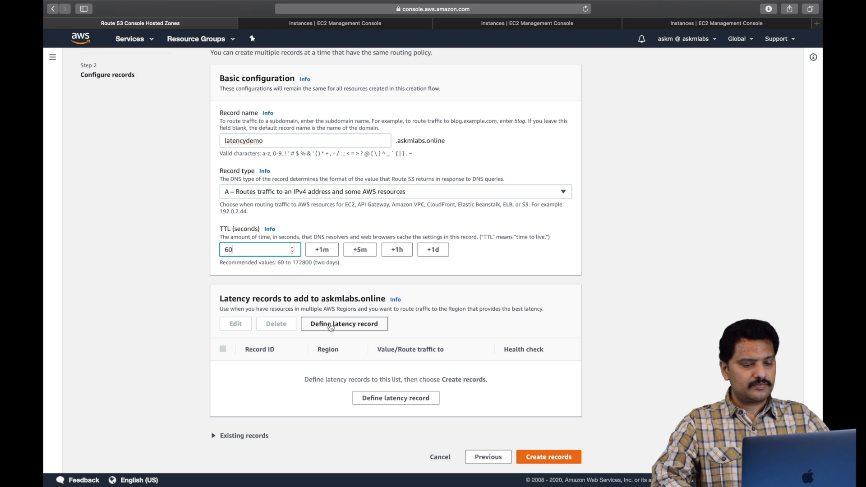
pyautogui.click(331, 324)
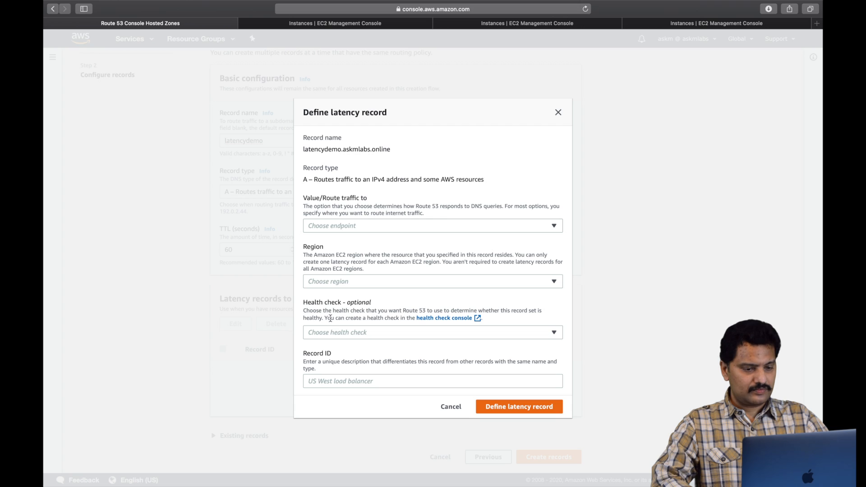
pyautogui.click(358, 226)
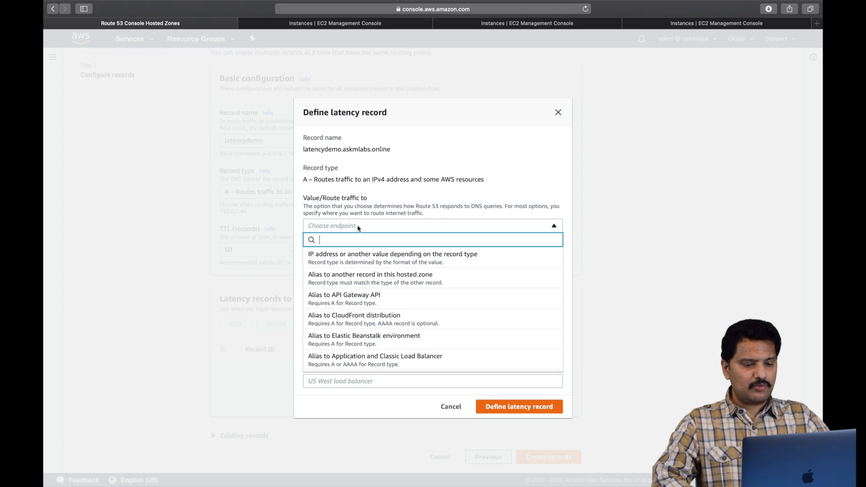
pyautogui.click(346, 257)
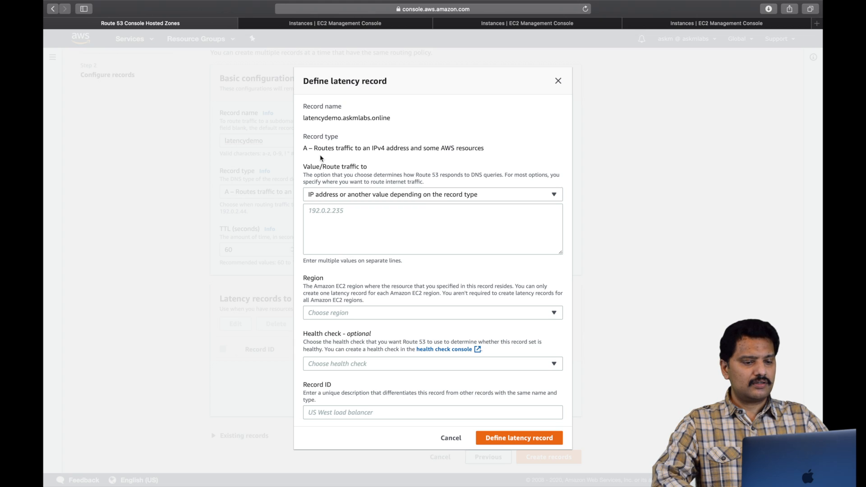
pyautogui.click(339, 216)
pyautogui.click(342, 25)
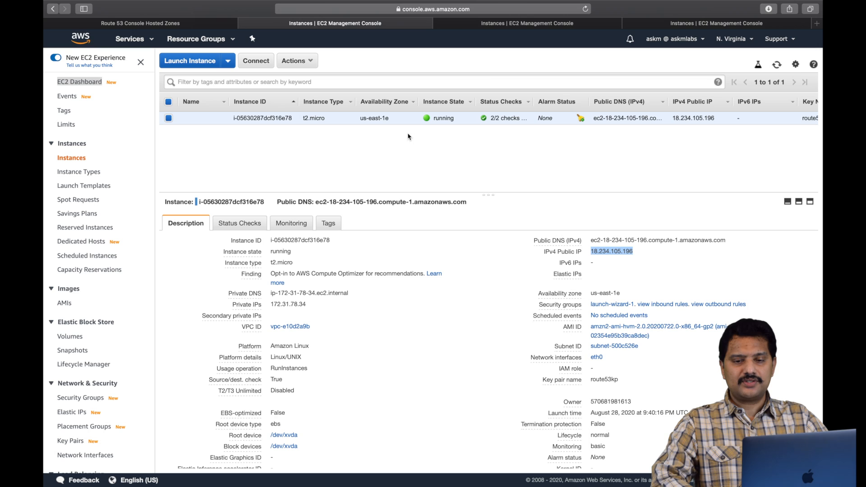
pyautogui.click(640, 253)
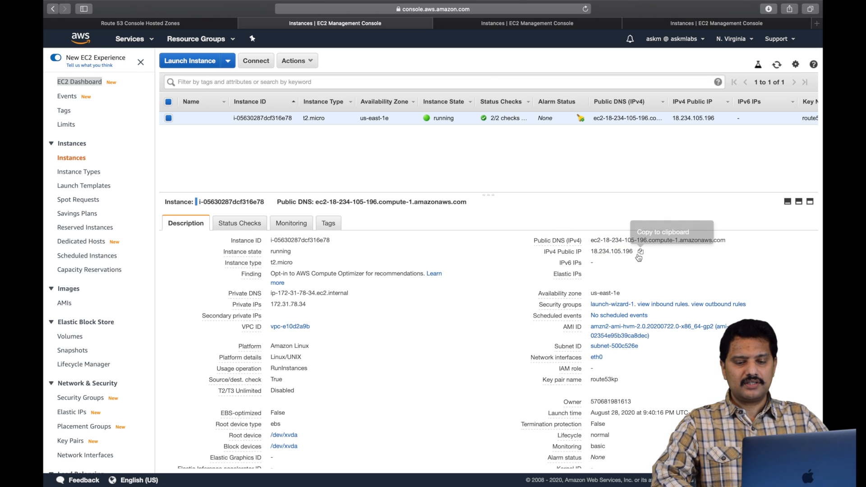
pyautogui.click(640, 252)
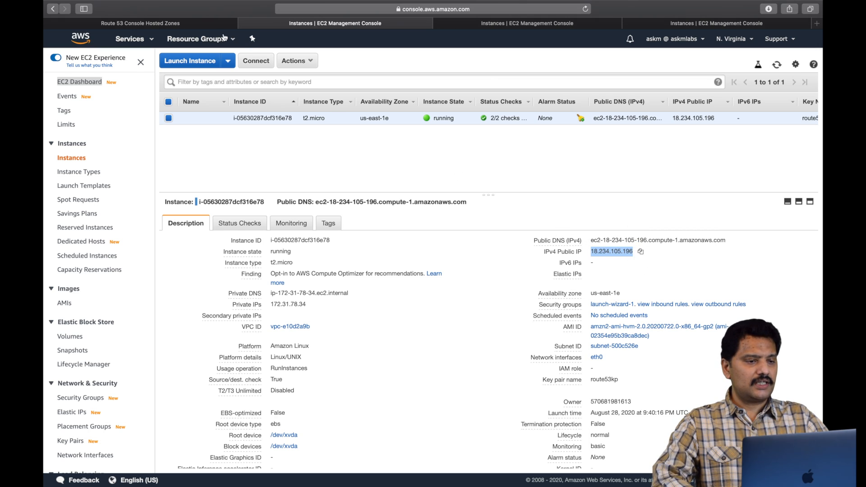
pyautogui.click(203, 23)
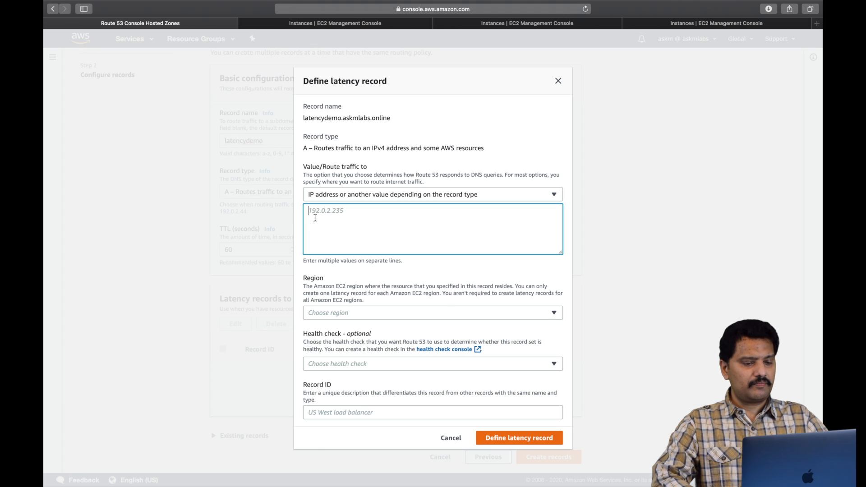
pyautogui.press('super+v')
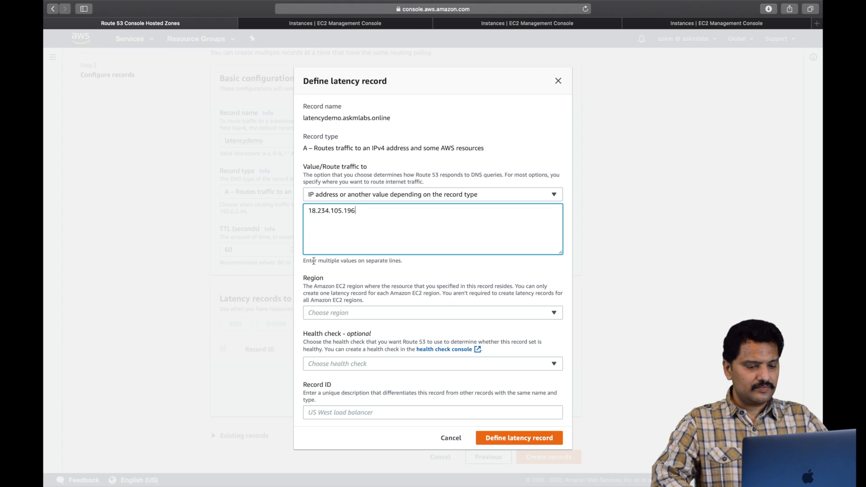
# - Set the latency record's region to US East (N. Virginia)
pyautogui.click(344, 313)
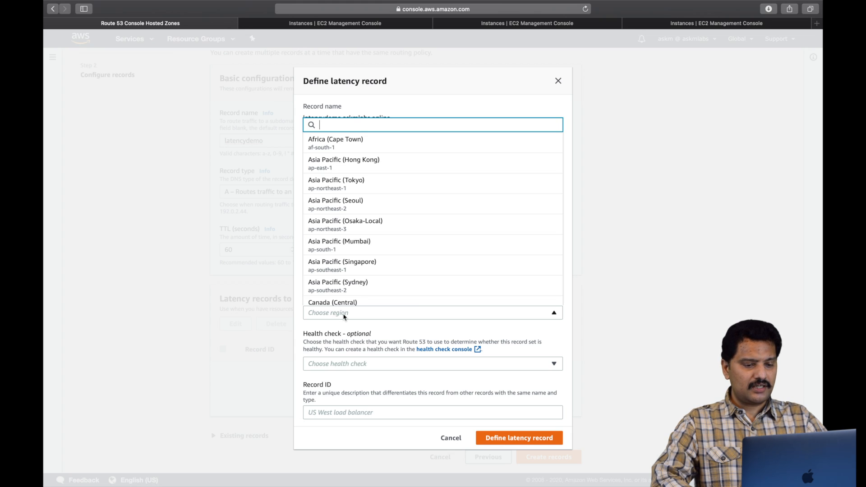
pyautogui.scroll(-3, 351, 213)
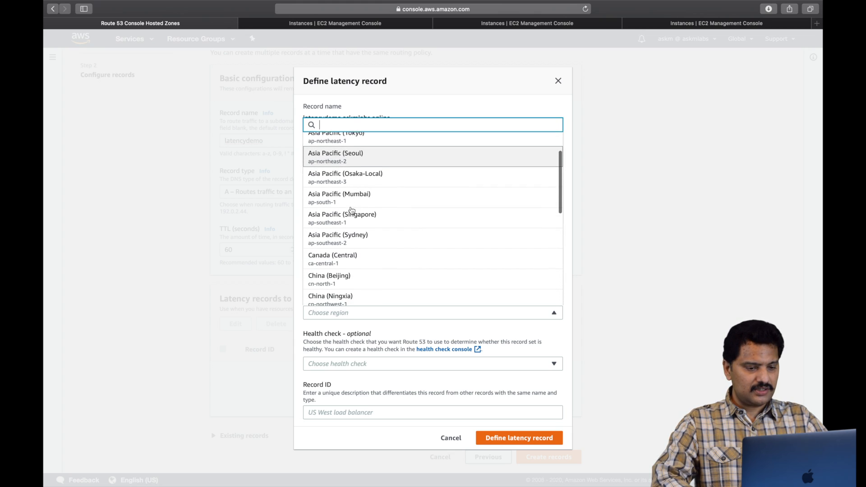
pyautogui.scroll(-6, 351, 210)
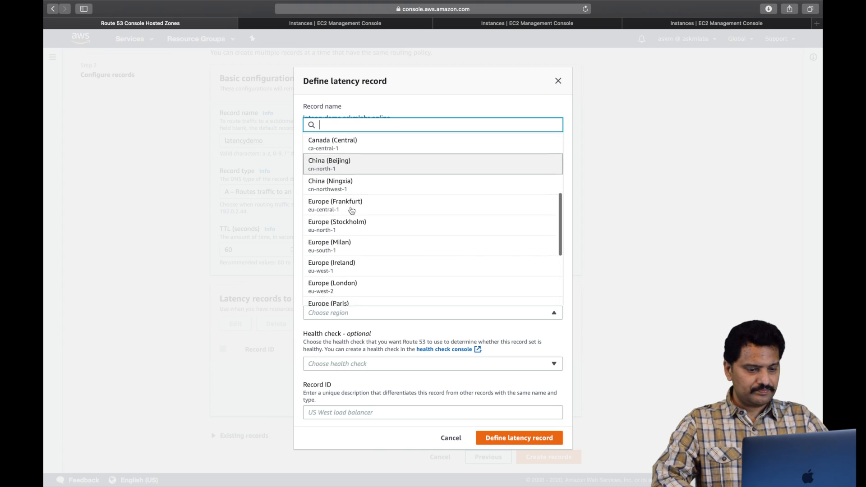
pyautogui.scroll(-3, 351, 211)
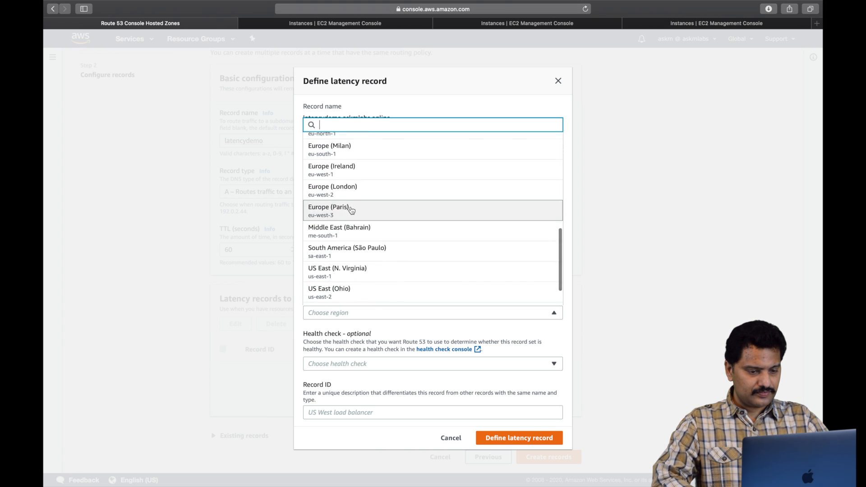
pyautogui.click(351, 244)
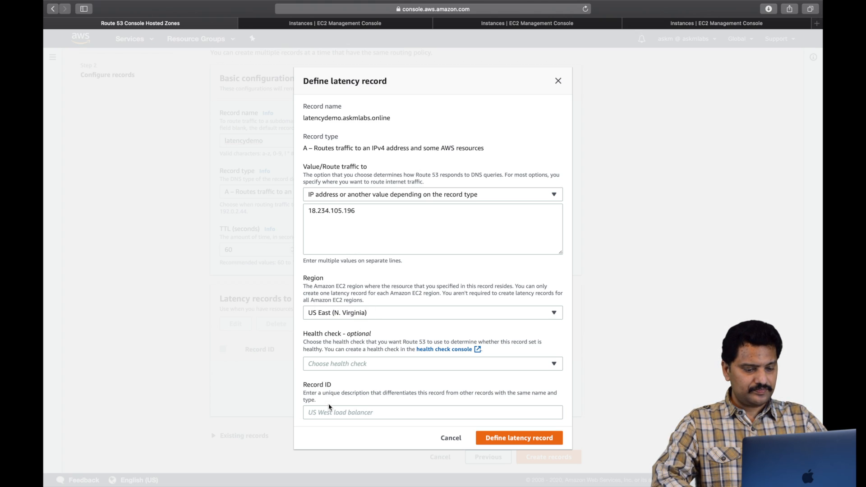
# - Enter NVirginia as the record ID and add the defined latency record to the list
pyautogui.click(335, 414)
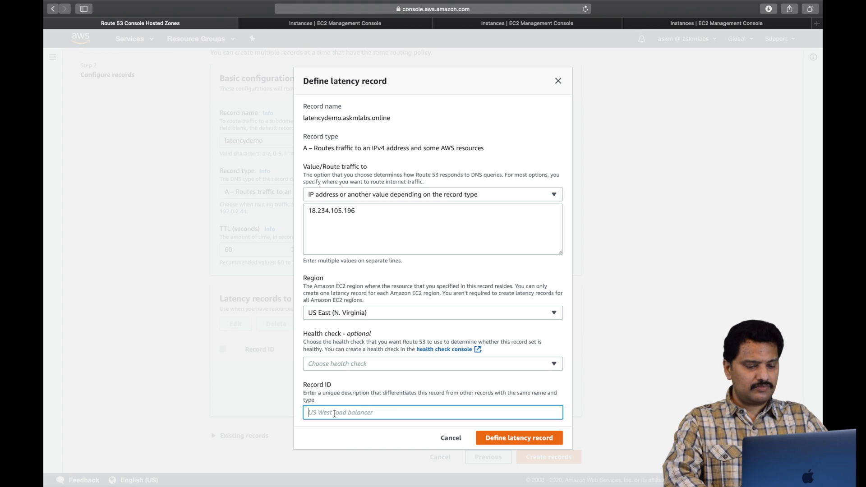
pyautogui.write('n')
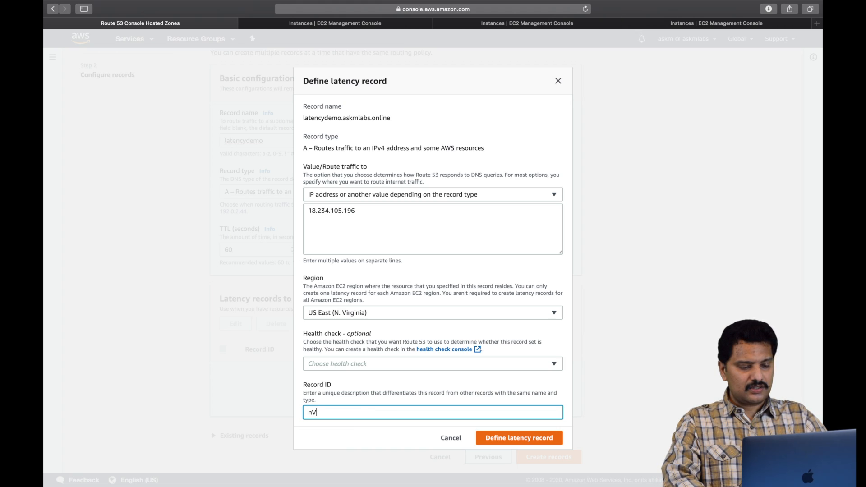
pyautogui.write('V')
pyautogui.press('BackSpace')
pyautogui.press('BackSpace')
pyautogui.write('NV')
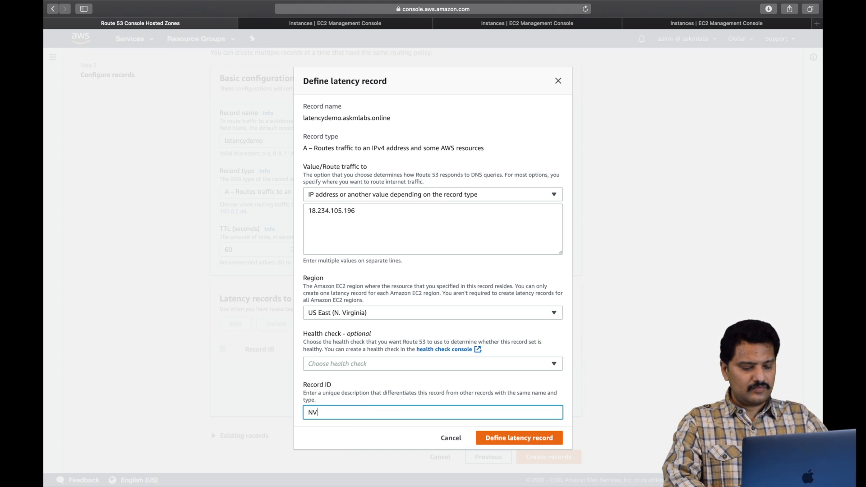
pyautogui.write('irginia')
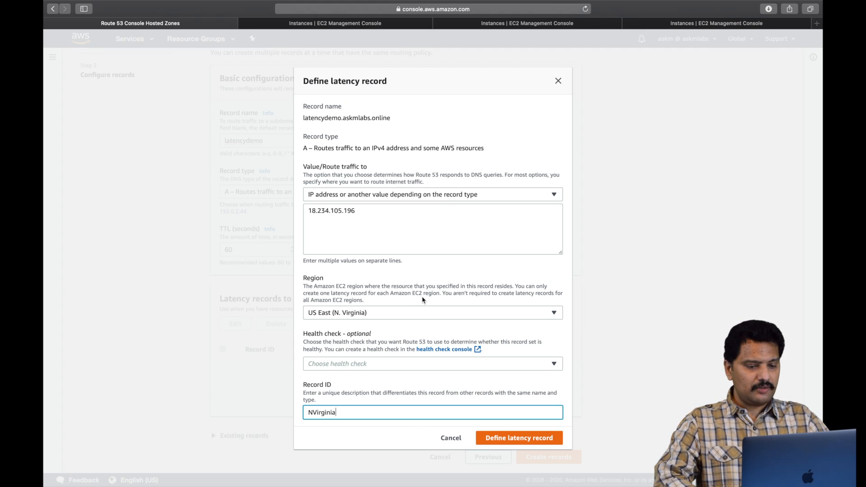
pyautogui.click(513, 441)
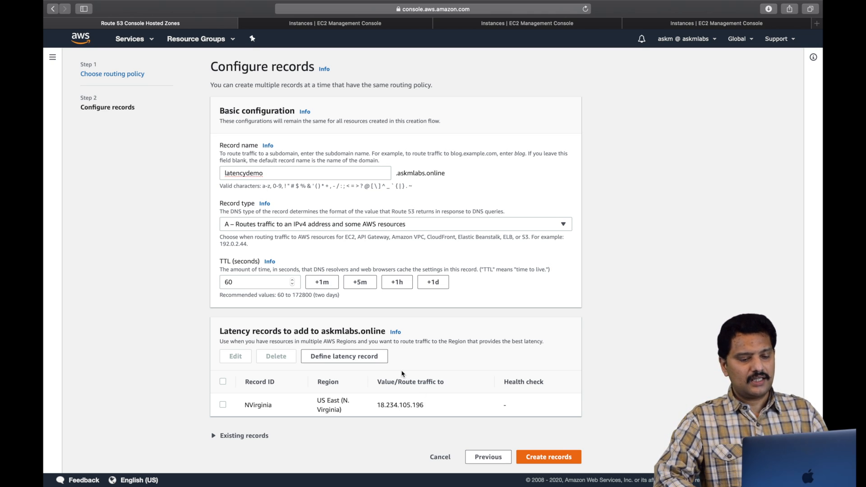
# - Start a second latency record with an IP address endpoint and enter the Mumbai EC2 instance's public IP, 3.7.66.64, copied from its details
pyautogui.click(336, 359)
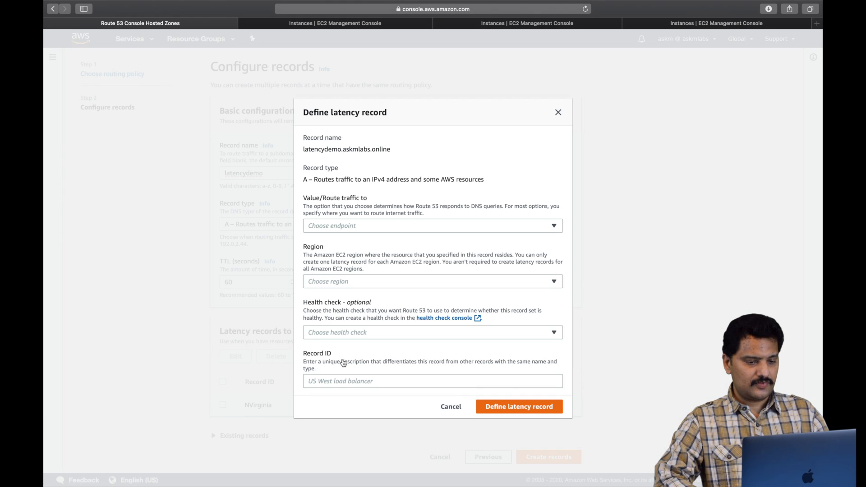
pyautogui.click(355, 228)
pyautogui.click(352, 254)
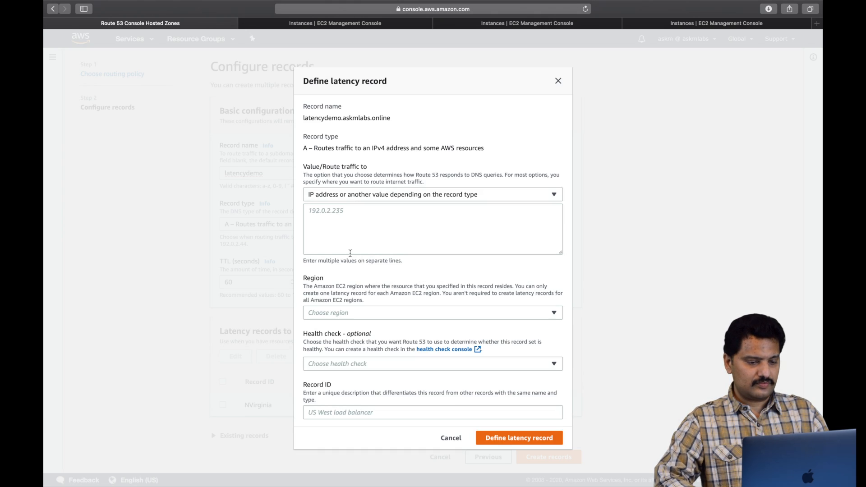
pyautogui.click(343, 230)
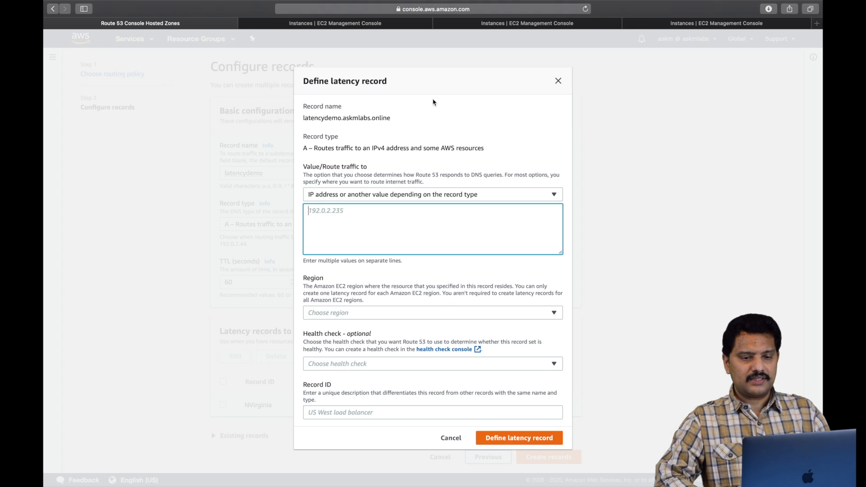
pyautogui.click(543, 25)
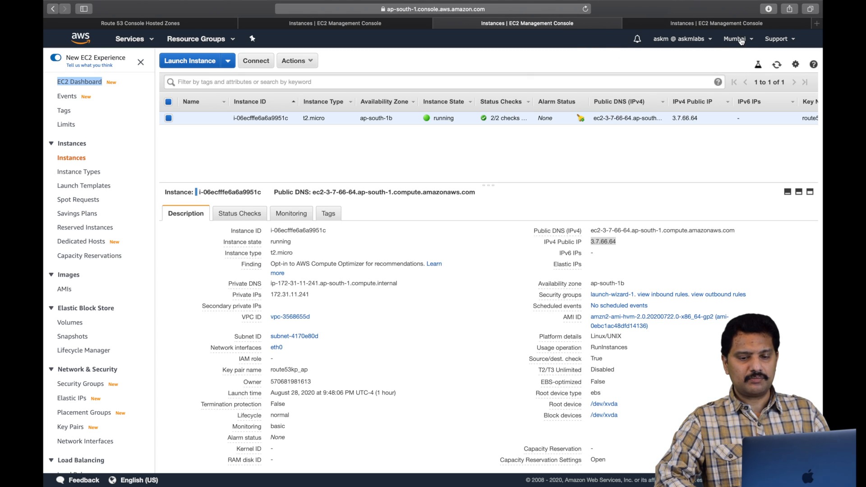
pyautogui.click(625, 243)
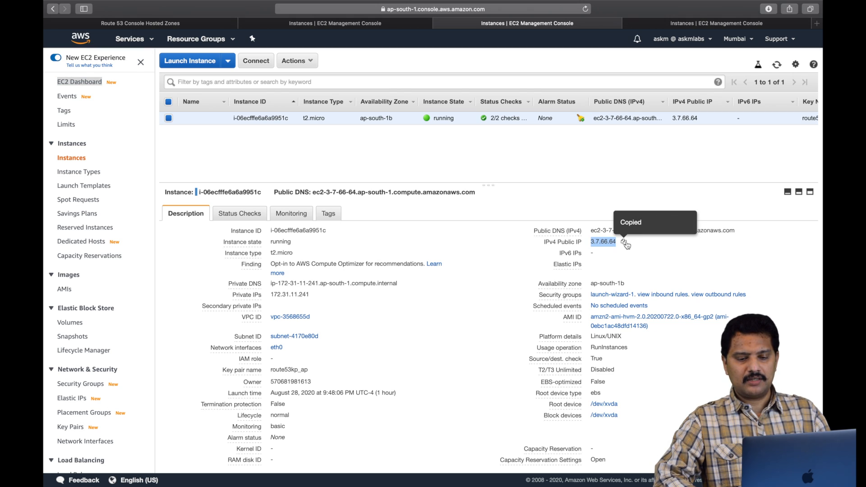
pyautogui.click(205, 27)
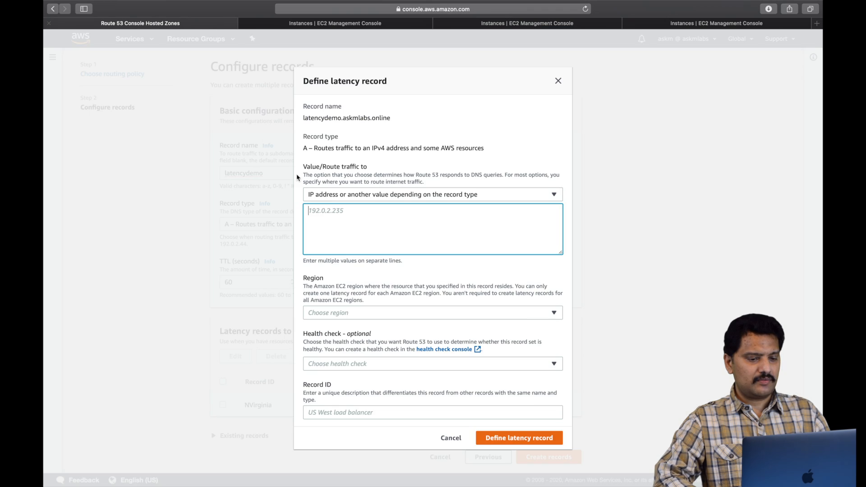
pyautogui.press('super+v')
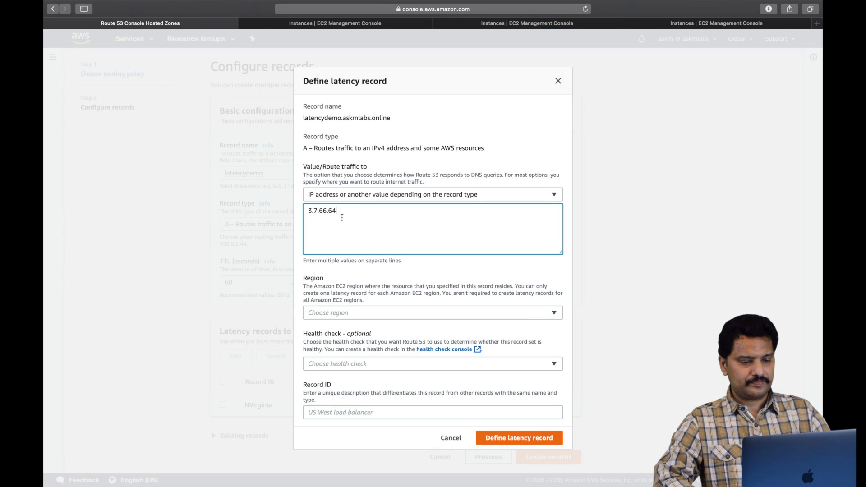
# - Set the region to Asia Pacific (Mumbai), enter apmumbai as the record ID and add the latency record to the list
pyautogui.click(347, 312)
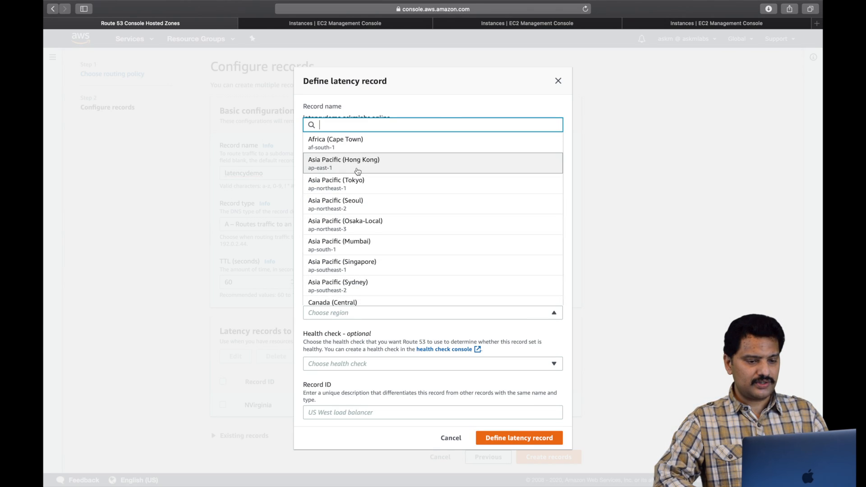
pyautogui.click(360, 248)
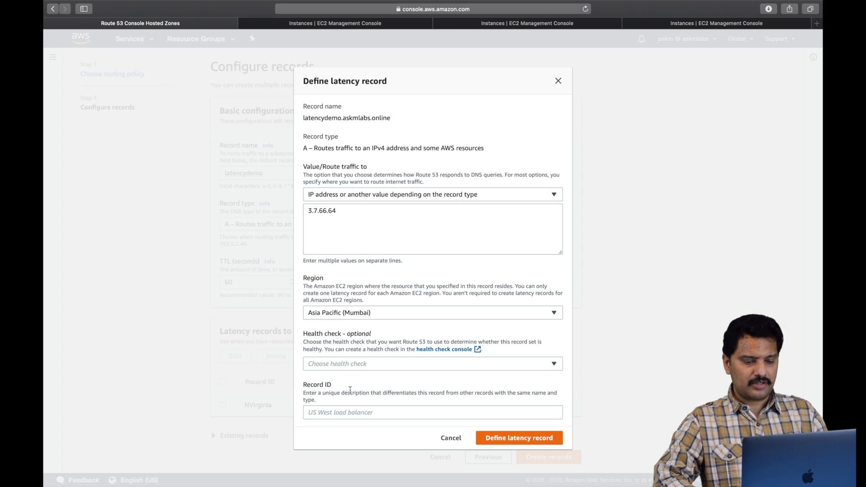
pyautogui.click(345, 412)
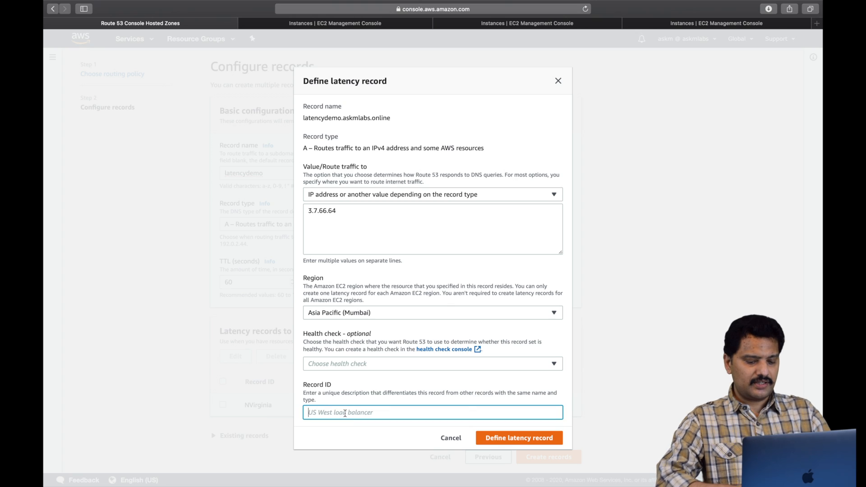
pyautogui.write('ap')
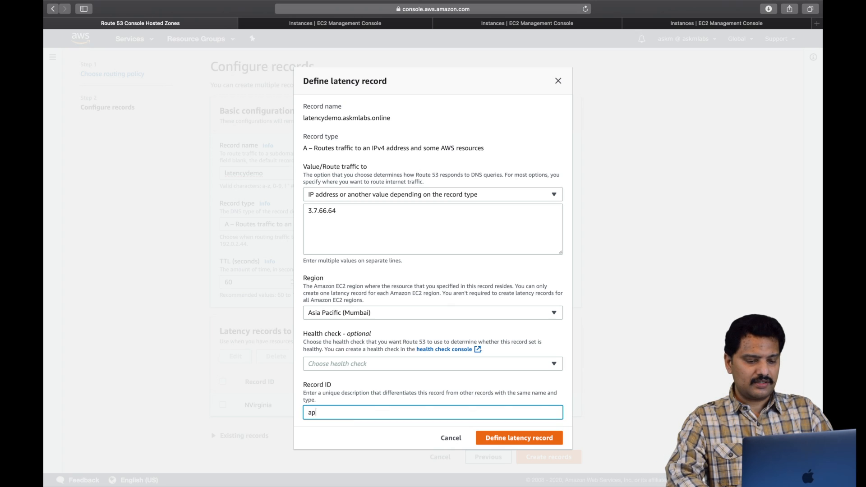
pyautogui.write('mumbai')
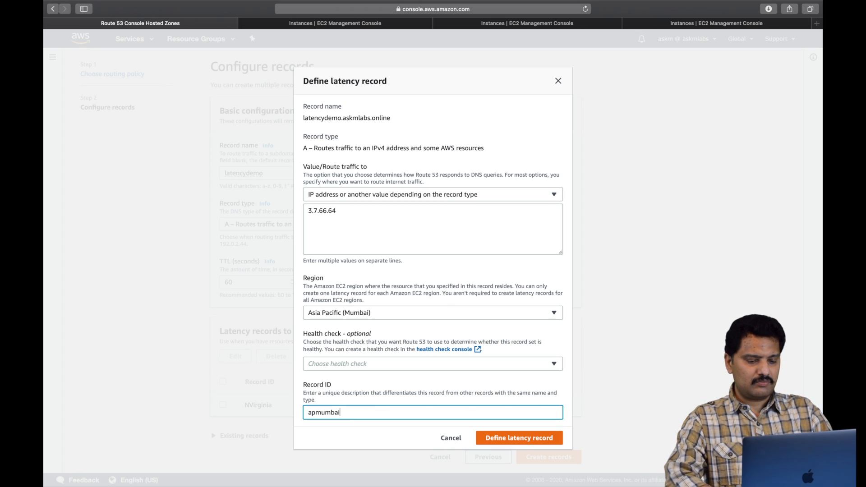
pyautogui.click(499, 438)
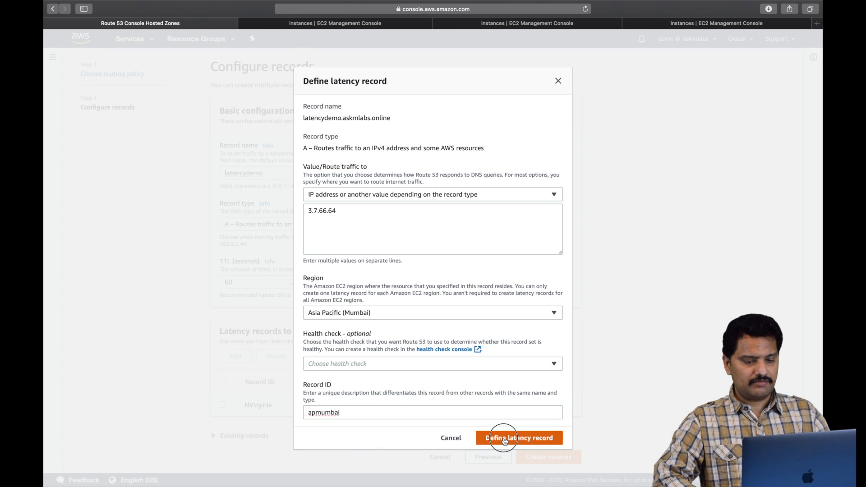
pyautogui.scroll(-1, 474, 298)
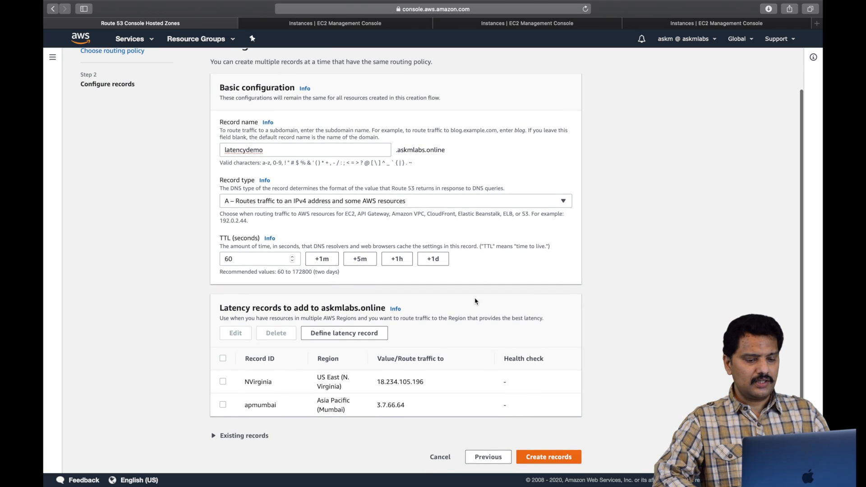
# - Start a third latency record with an IP address endpoint and enter the Frankfurt EC2 instance's public IP, 18.159.132.12, copied from its details
pyautogui.click(369, 334)
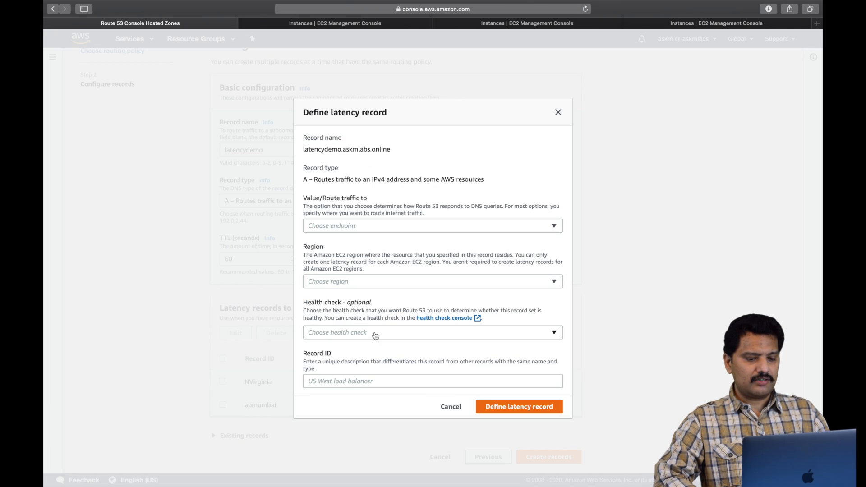
pyautogui.click(374, 230)
pyautogui.click(353, 248)
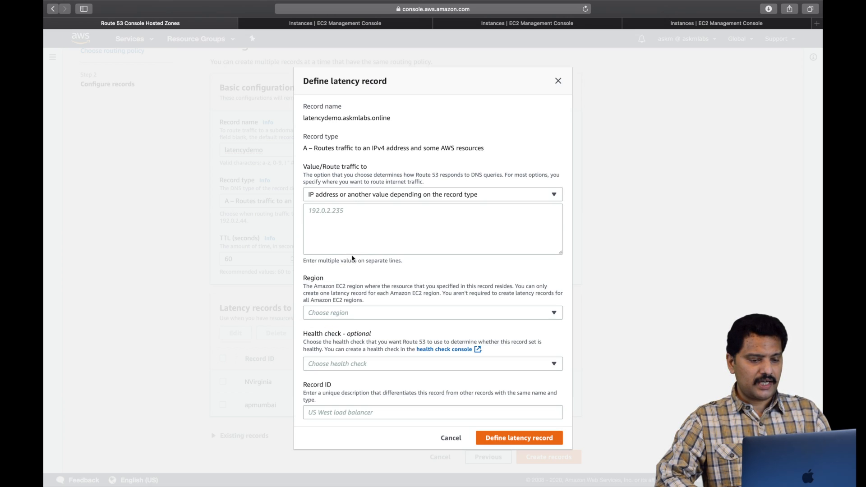
pyautogui.click(677, 24)
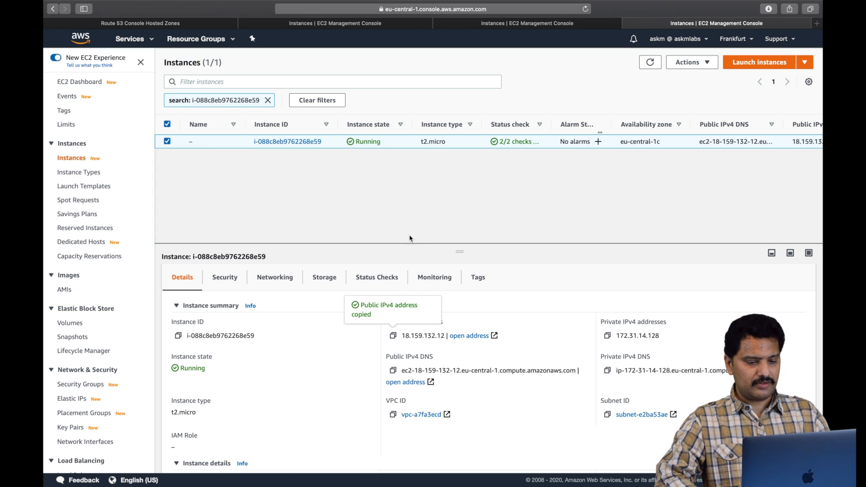
pyautogui.click(392, 337)
pyautogui.click(207, 27)
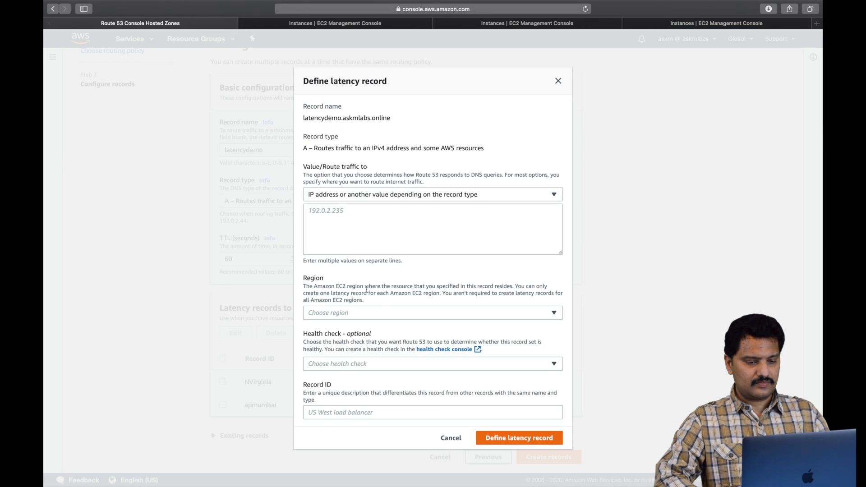
pyautogui.click(340, 222)
pyautogui.press('super+v')
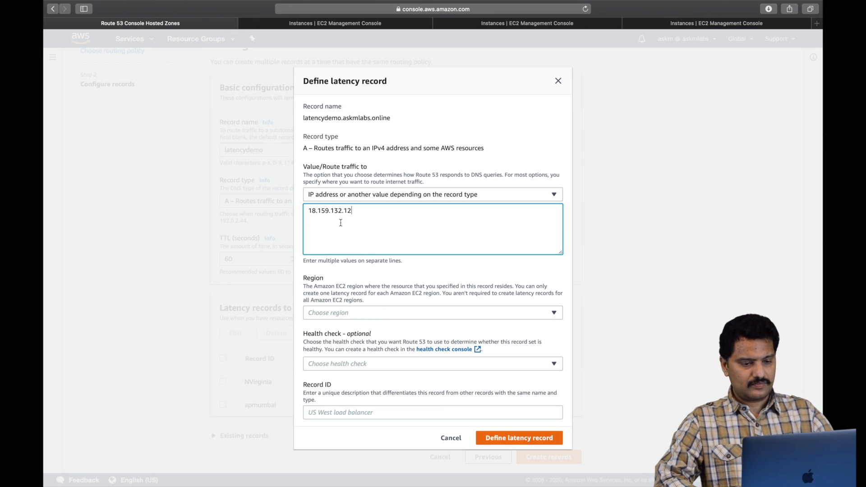
# - Set the third latency record's region to Europe (Frankfurt)
pyautogui.click(338, 314)
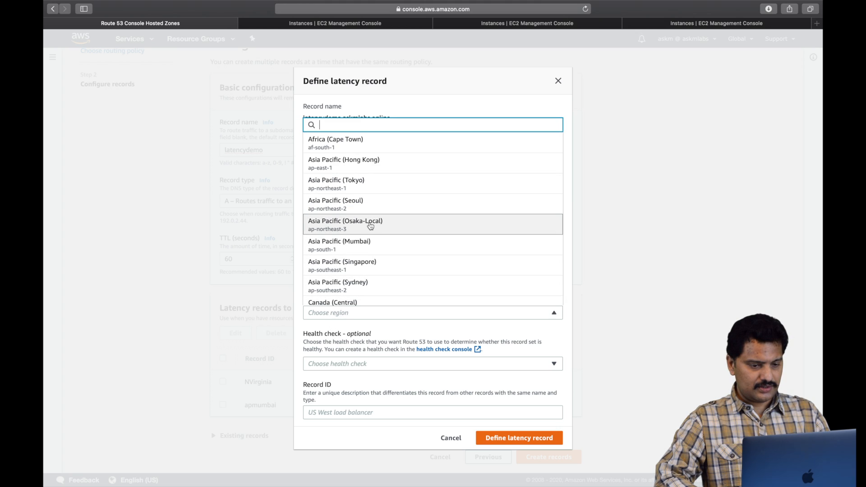
pyautogui.scroll(-5, 370, 225)
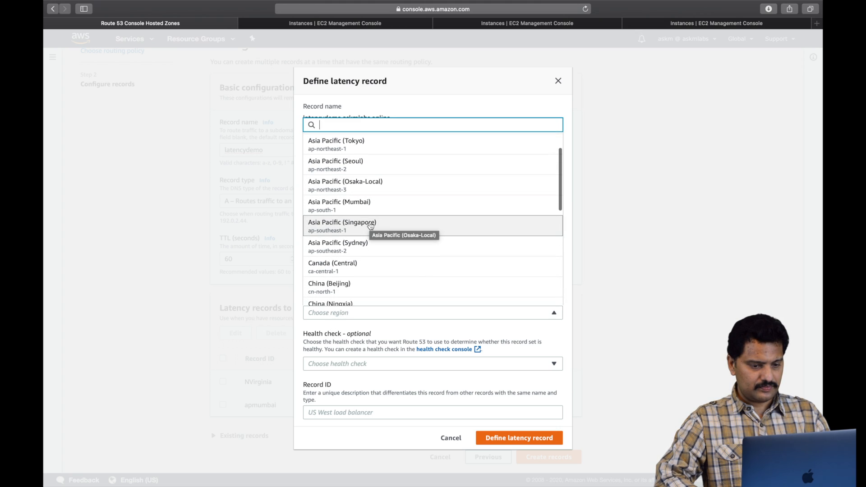
pyautogui.scroll(-5, 370, 226)
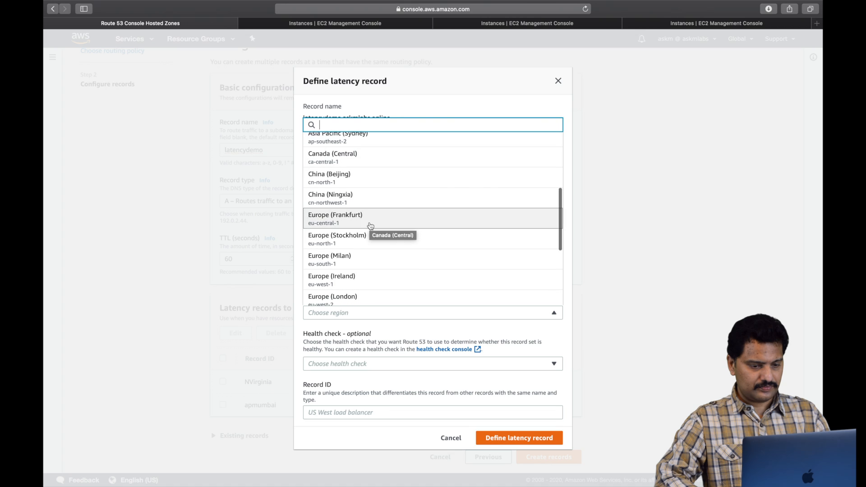
pyautogui.scroll(-4, 371, 226)
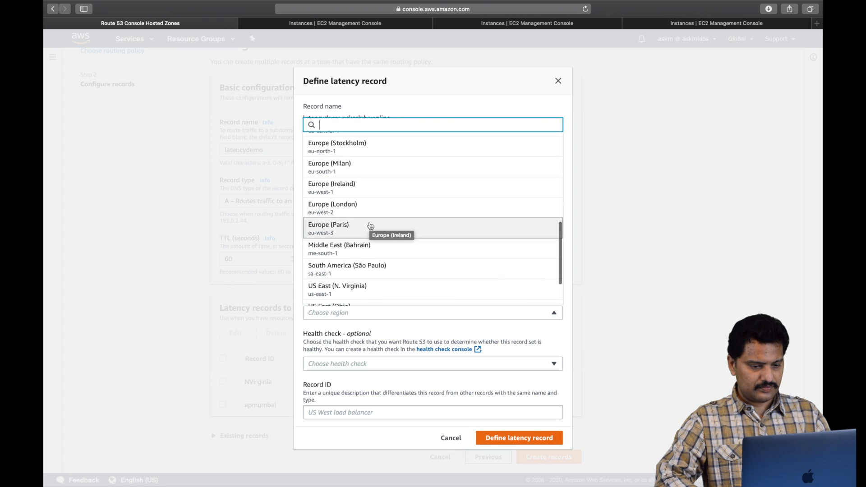
pyautogui.scroll(-1, 370, 225)
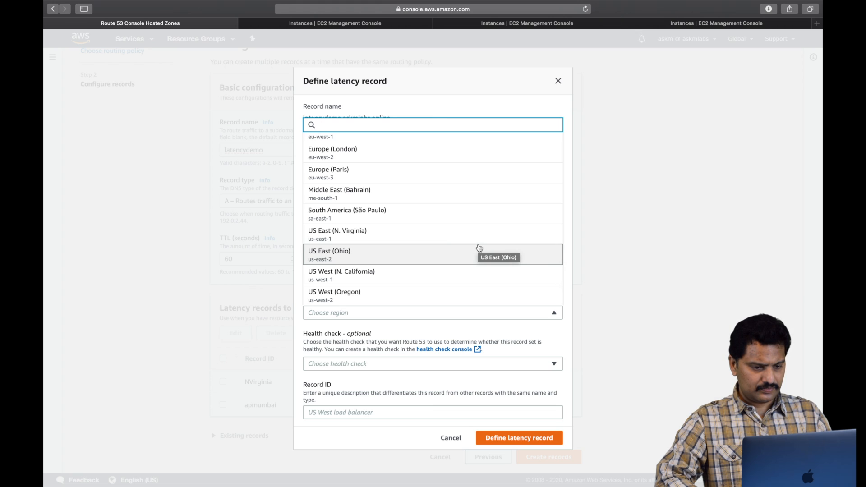
pyautogui.scroll(3, 479, 248)
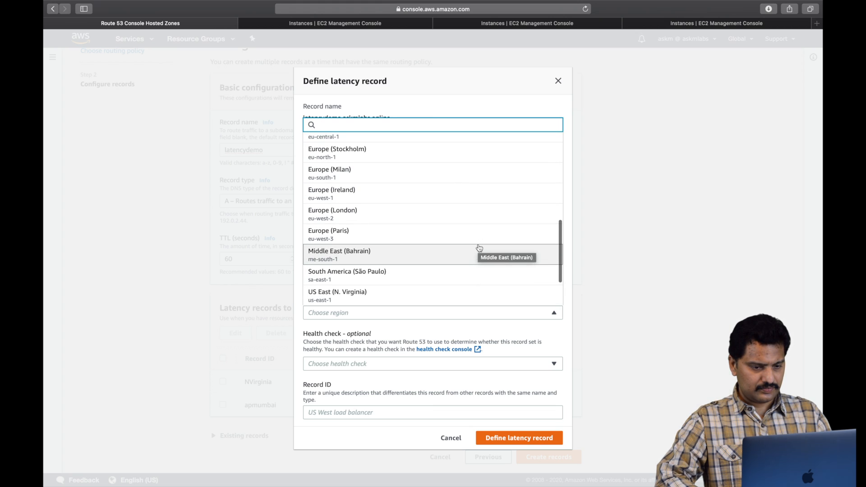
pyautogui.scroll(5, 480, 248)
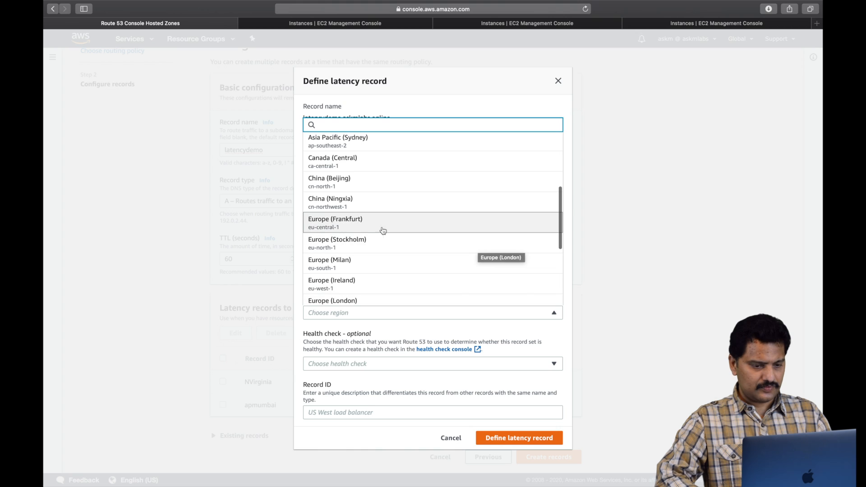
pyautogui.click(352, 224)
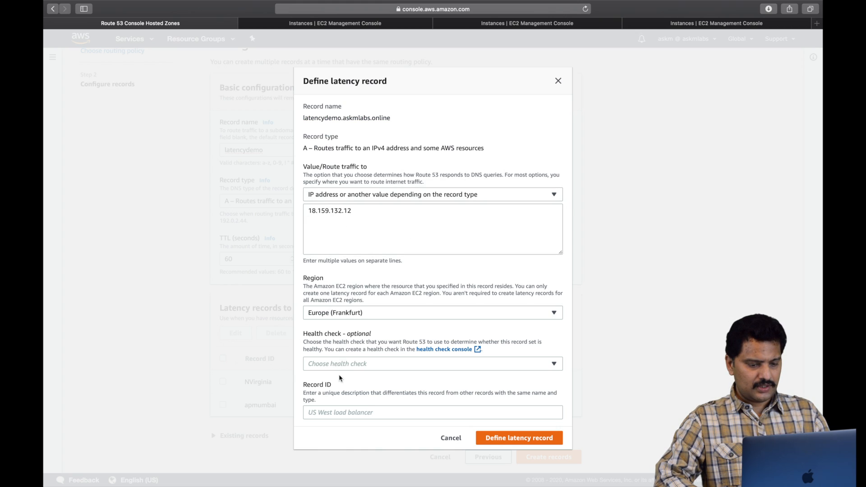
# - Enter Frankfurt as the record ID and add the third latency record to the list
pyautogui.click(339, 413)
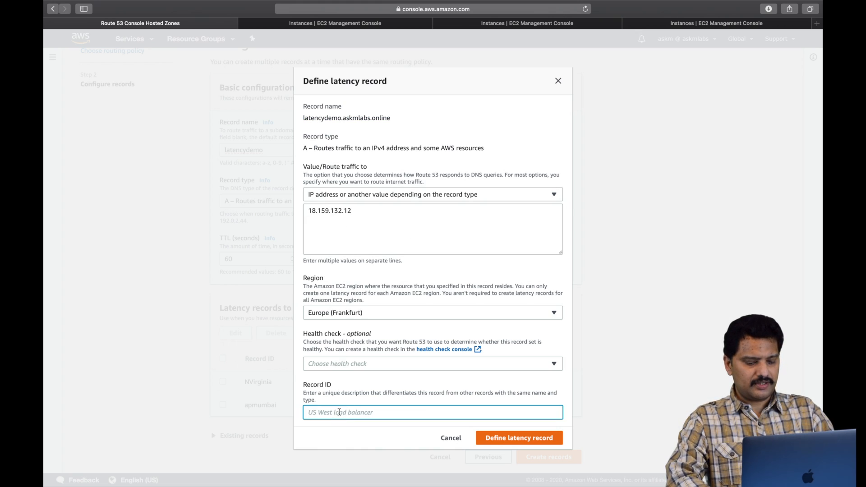
pyautogui.write('frankfurt')
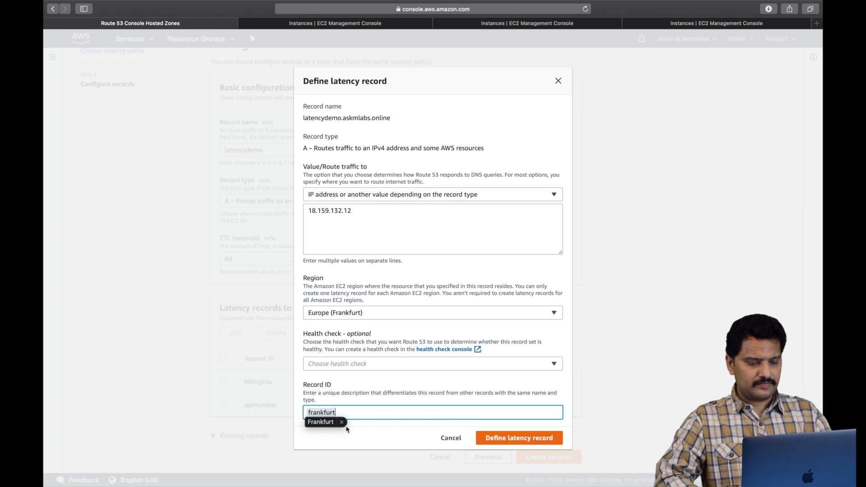
pyautogui.click(326, 425)
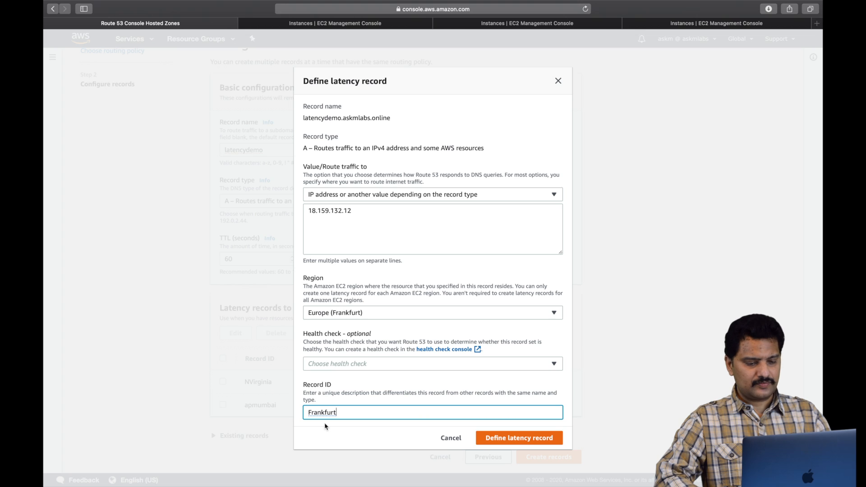
pyautogui.click(520, 440)
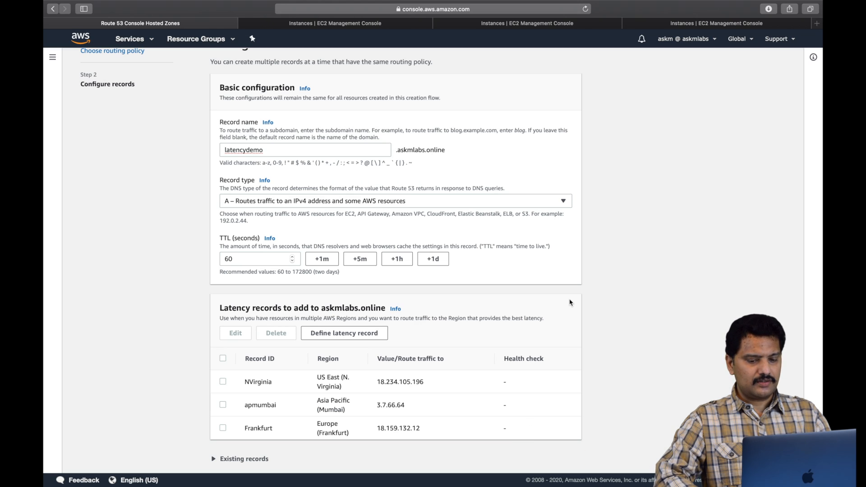
# - Review the three defined latency records, create them in the askmlabs.online hosted zone and dismiss the notification
pyautogui.scroll(-2, 570, 302)
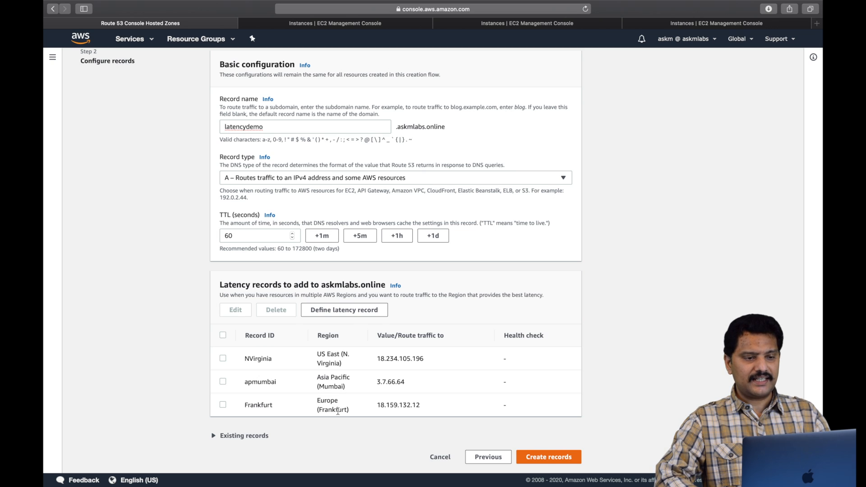
pyautogui.scroll(3, 338, 410)
pyautogui.scroll(-3, 337, 410)
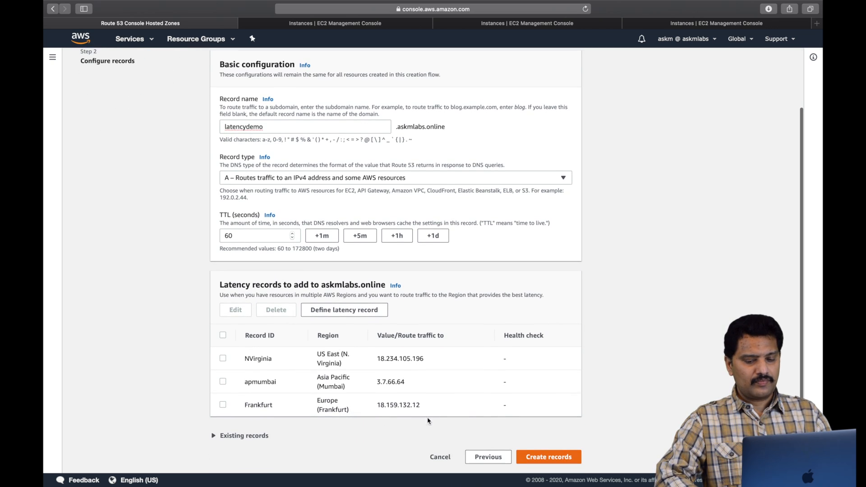
pyautogui.click(549, 457)
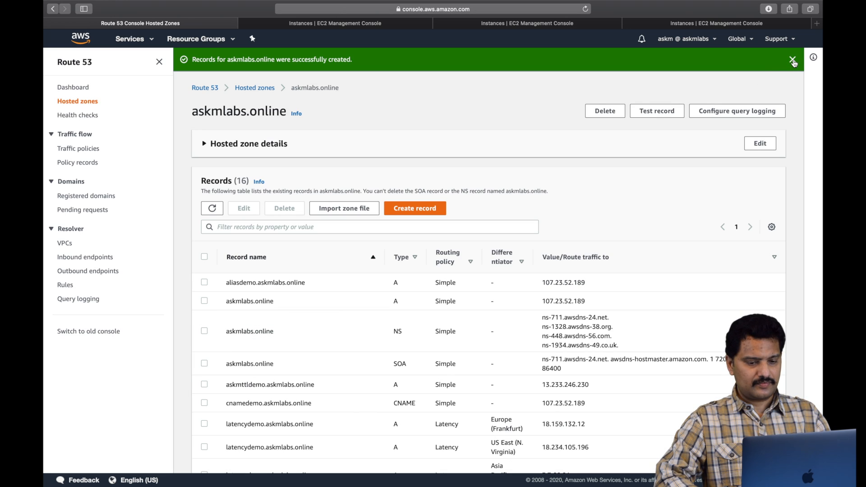
pyautogui.click(793, 60)
pyautogui.scroll(-3, 513, 317)
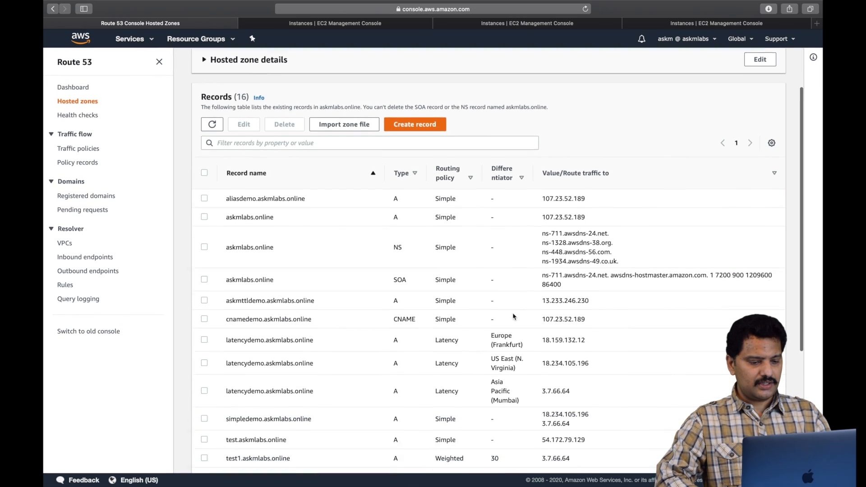
pyautogui.scroll(-5, 513, 317)
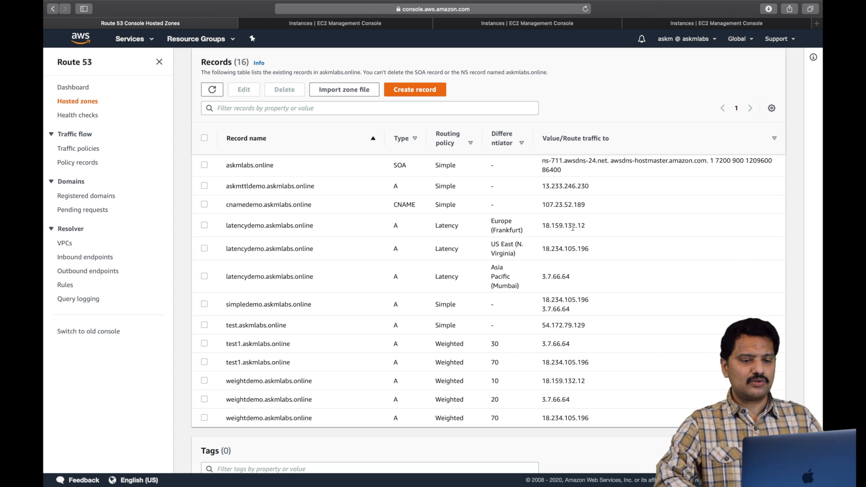
pyautogui.hotkey('ctrl', 'Right')
pyautogui.press('Return')
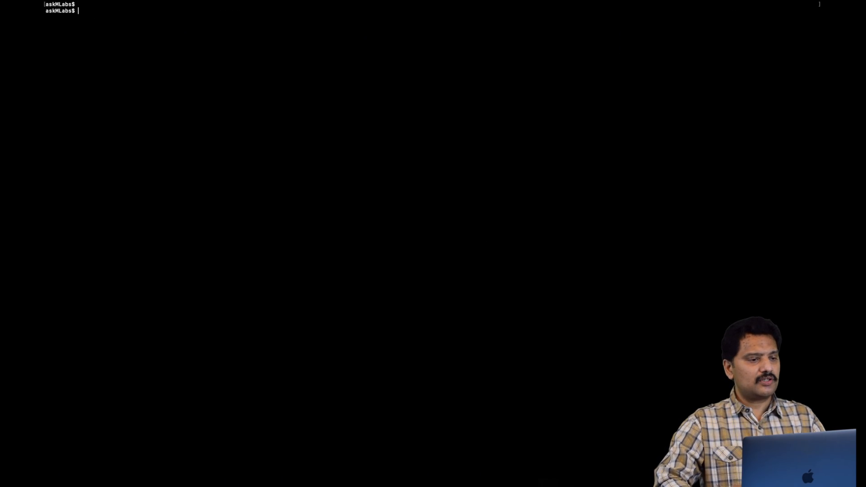
pyautogui.press('Return')
pyautogui.hotkey('ctrl', 'Left')
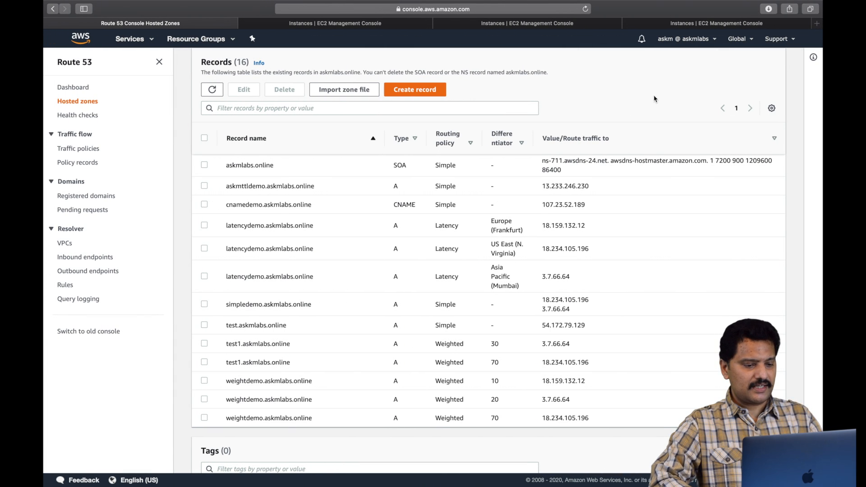
# - Copy the record name latencydemo.askmlabs.online, open it in a new browser tab and reload the page to test the routing
pyautogui.moveTo(226, 248); pyautogui.dragTo(304, 249)
pyautogui.rightClick(304, 249)
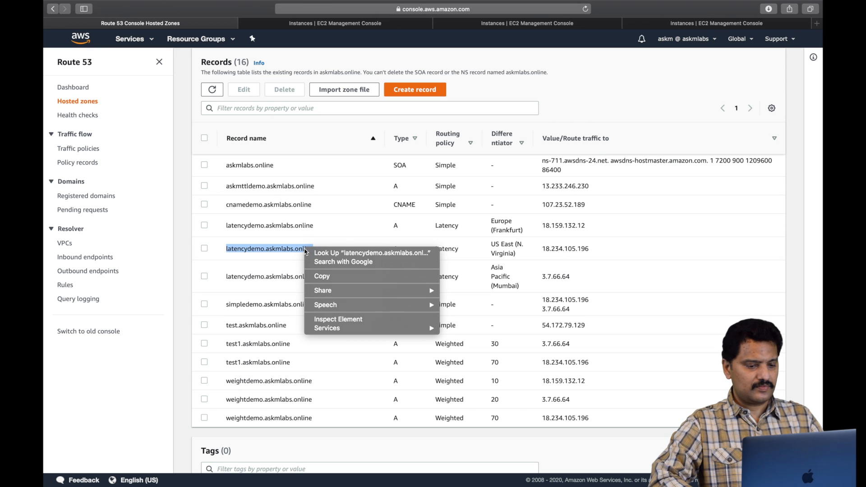
pyautogui.click(324, 277)
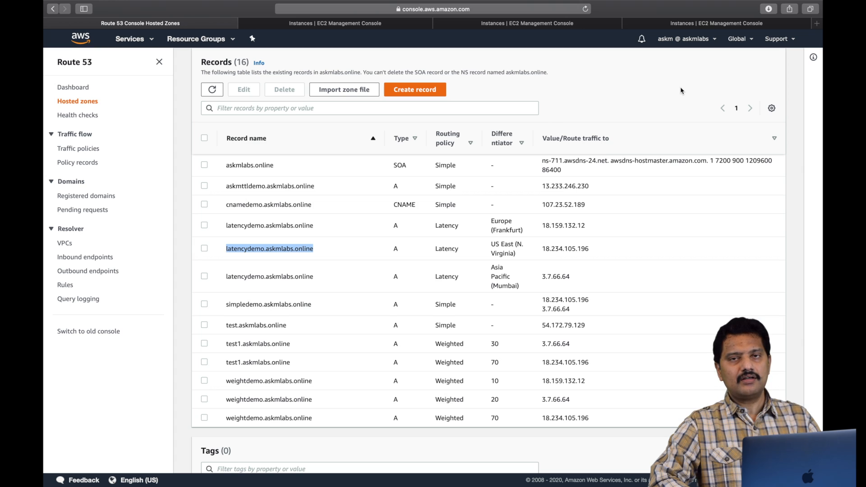
pyautogui.click(817, 23)
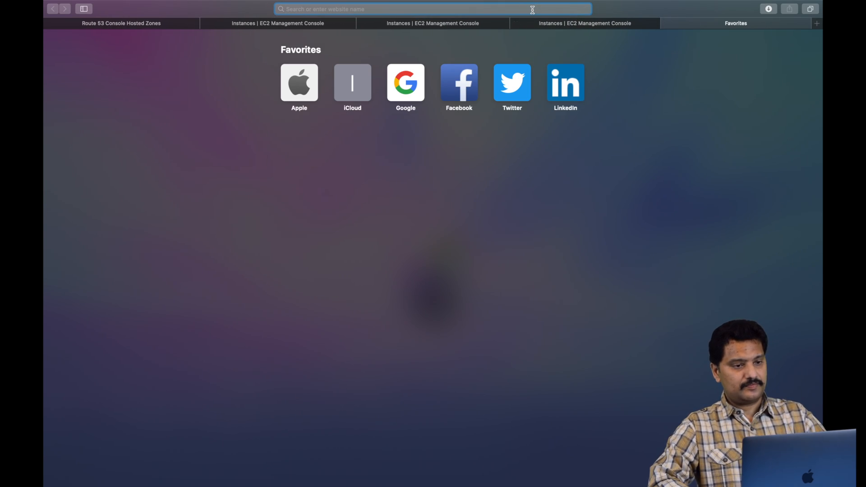
pyautogui.press('super+v')
pyautogui.press('Return')
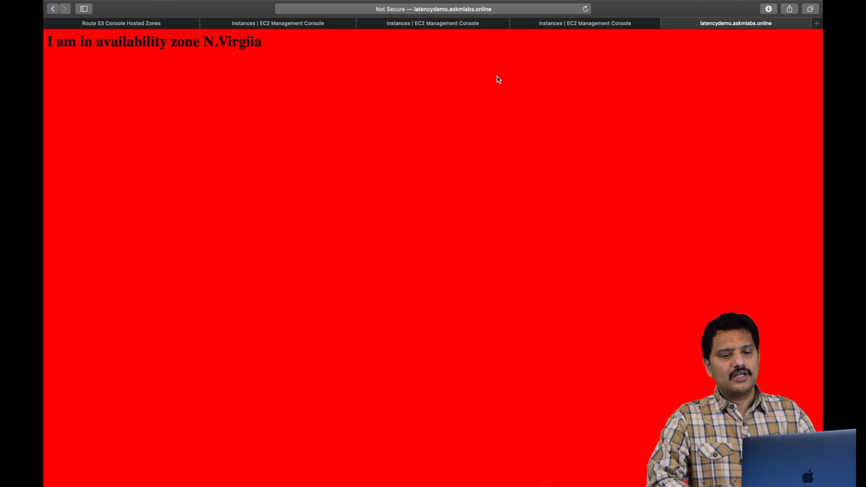
pyautogui.click(585, 9)
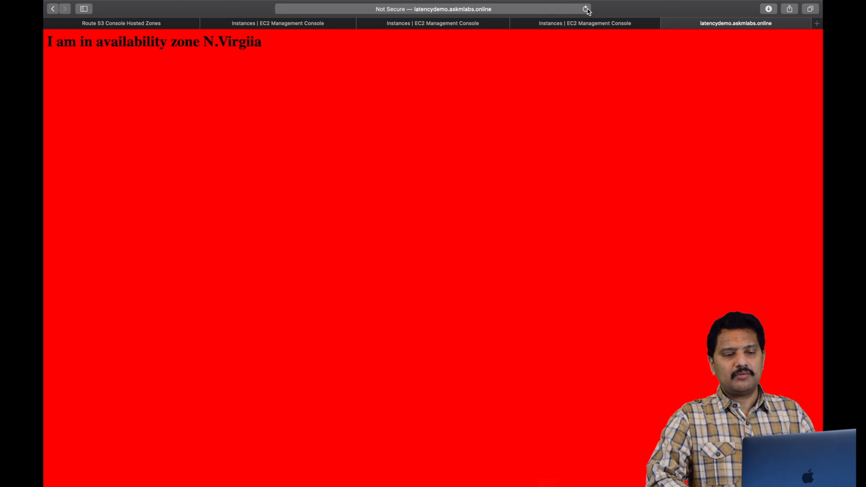
pyautogui.click(586, 9)
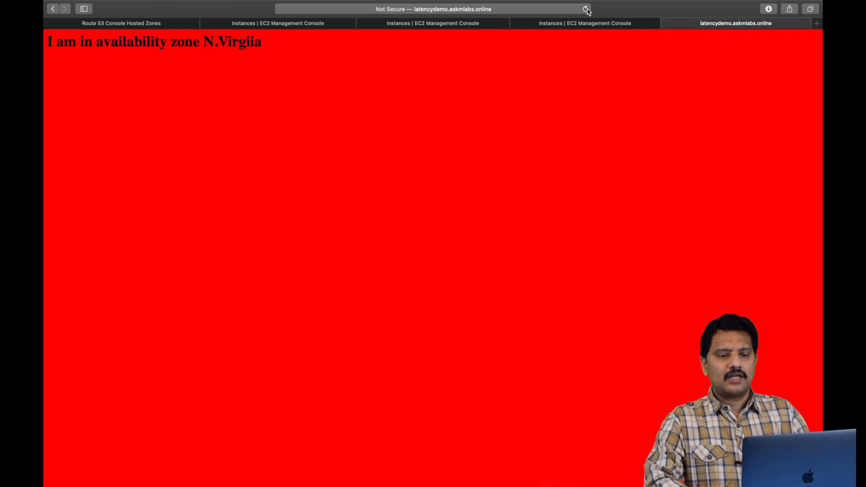
# - Switch to Free VPN, browse its server locations, choose Europe, and open the dashboard, declining the data plan offer
pyautogui.moveTo(619, 3)
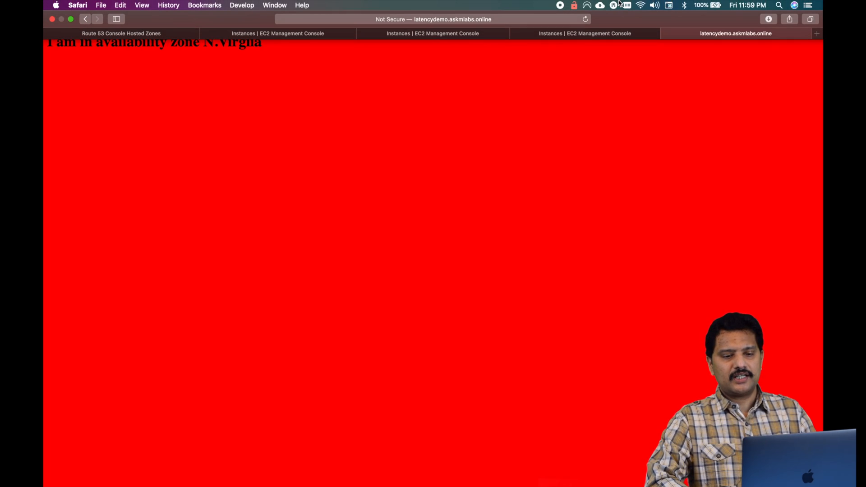
pyautogui.click(575, 6)
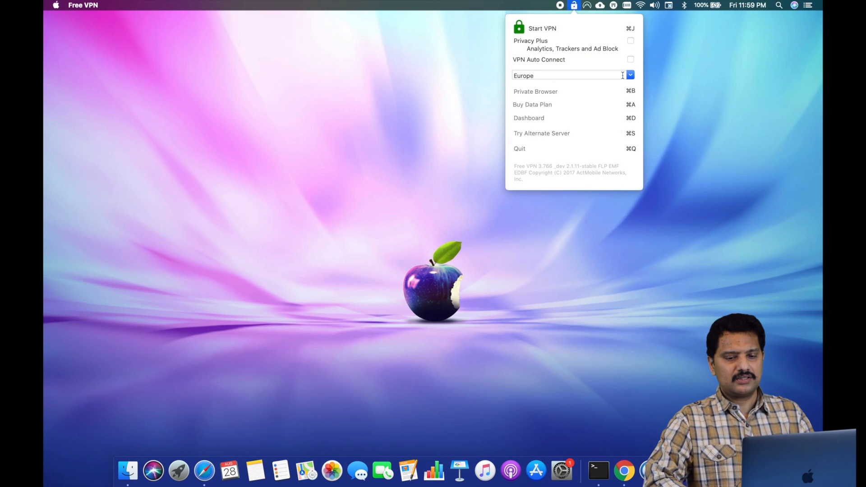
pyautogui.click(623, 75)
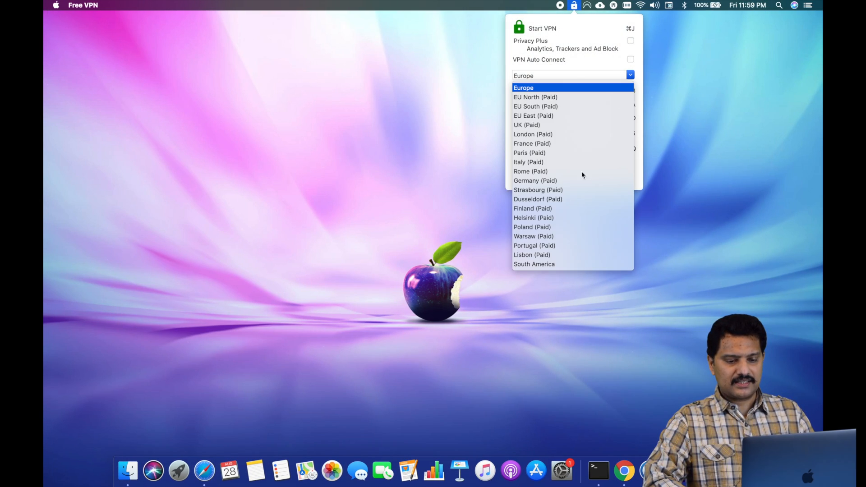
pyautogui.scroll(-5, 563, 209)
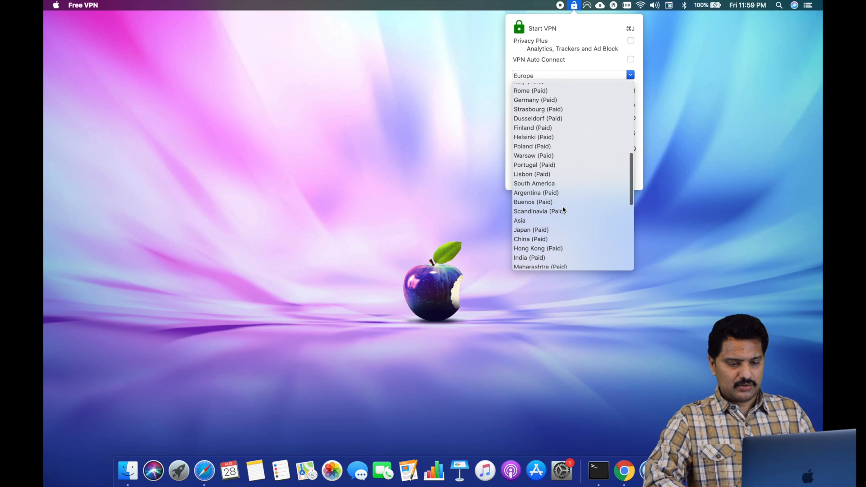
pyautogui.scroll(-4, 563, 208)
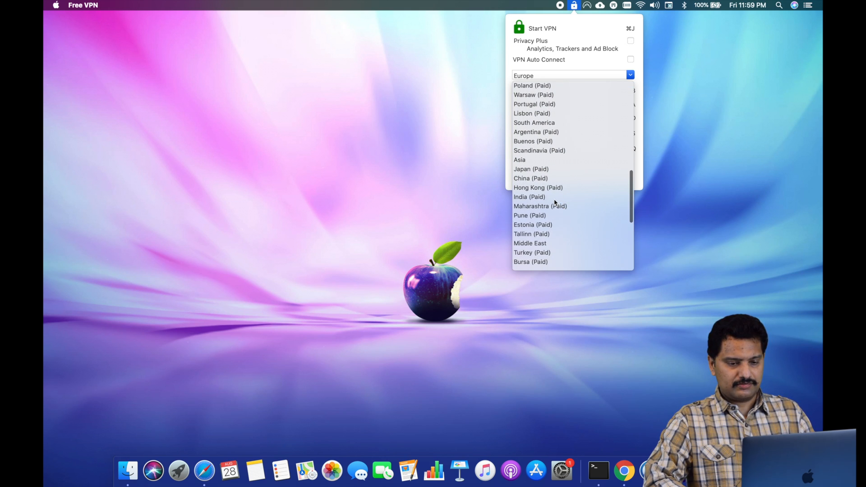
pyautogui.scroll(6, 563, 185)
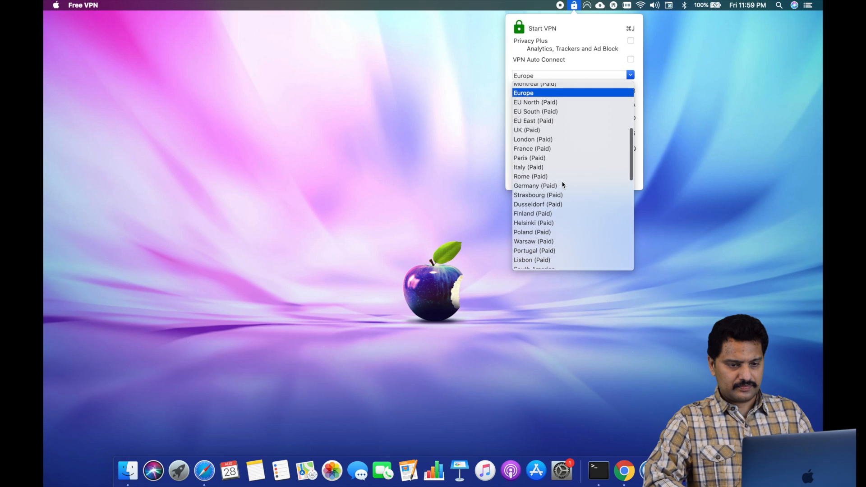
pyautogui.scroll(5, 563, 185)
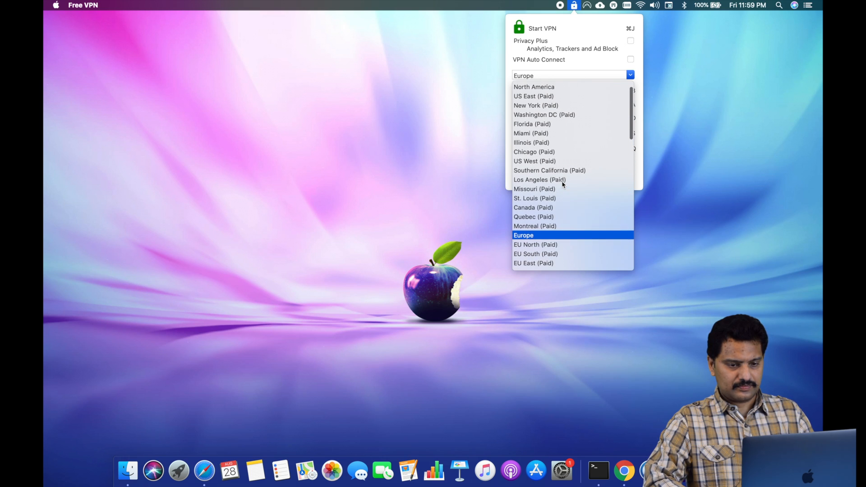
pyautogui.scroll(2, 563, 184)
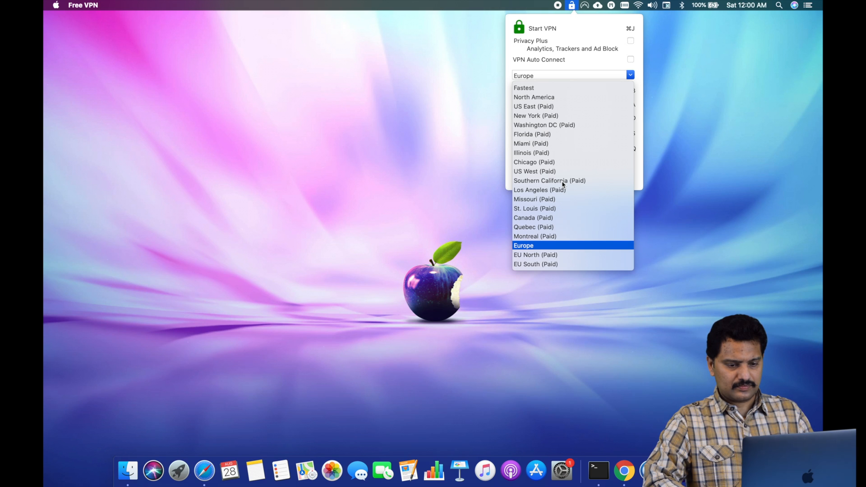
pyautogui.scroll(-4, 563, 185)
pyautogui.click(526, 209)
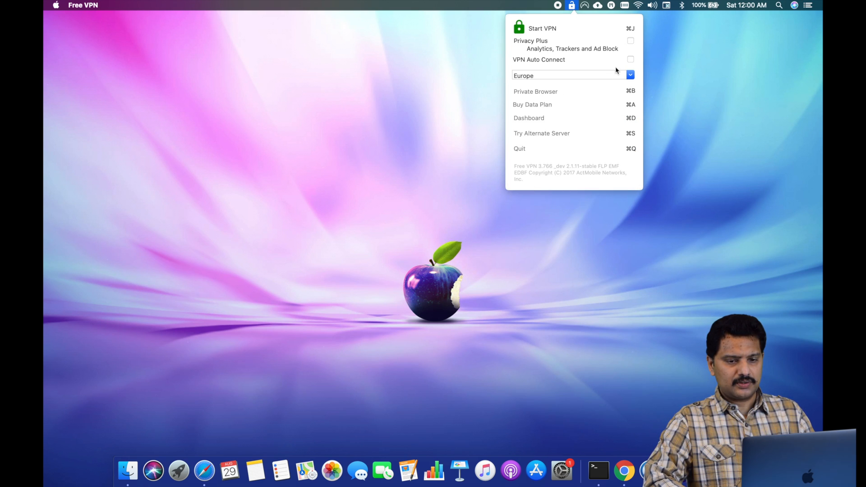
pyautogui.click(555, 60)
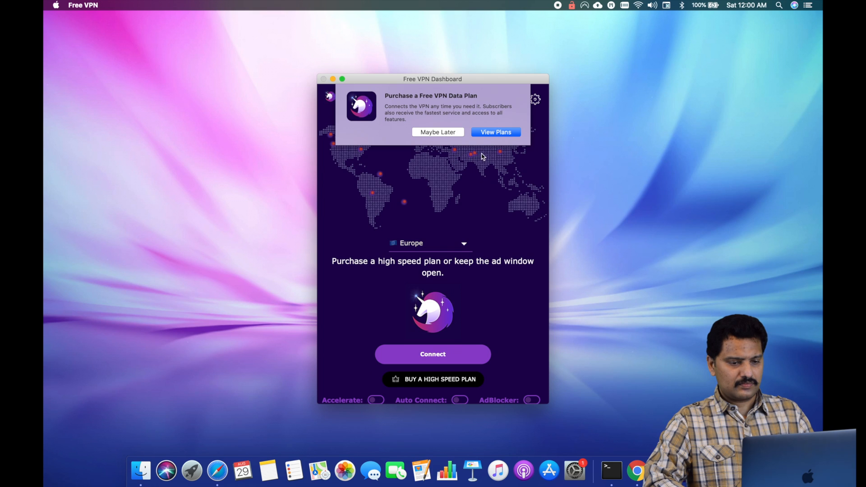
pyautogui.click(443, 134)
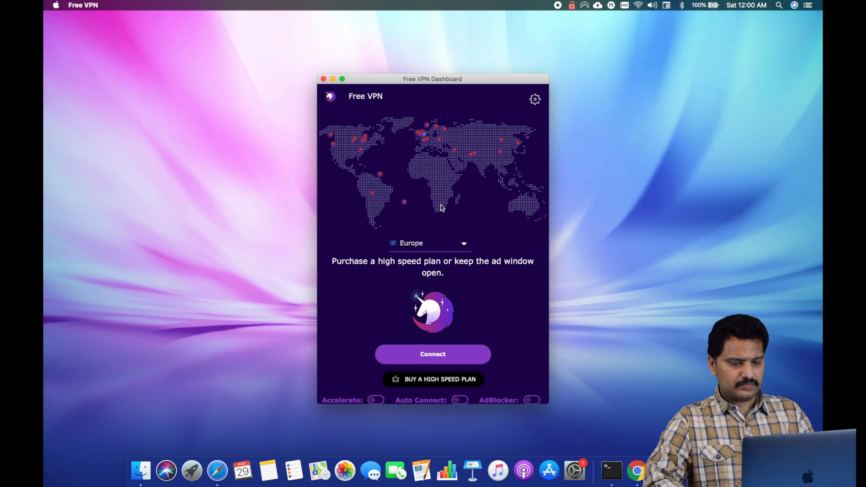
# - Set the VPN server location to India and decline the data plan offer
pyautogui.click(466, 246)
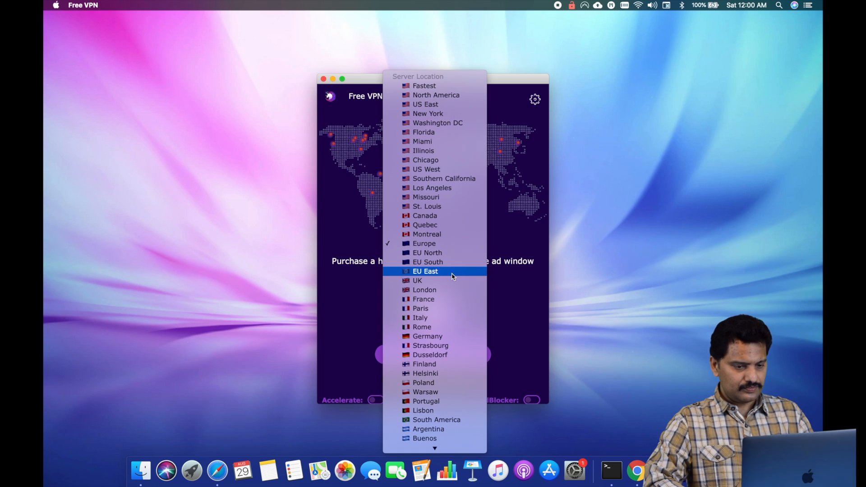
pyautogui.scroll(-1, 453, 276)
pyautogui.scroll(-5, 453, 276)
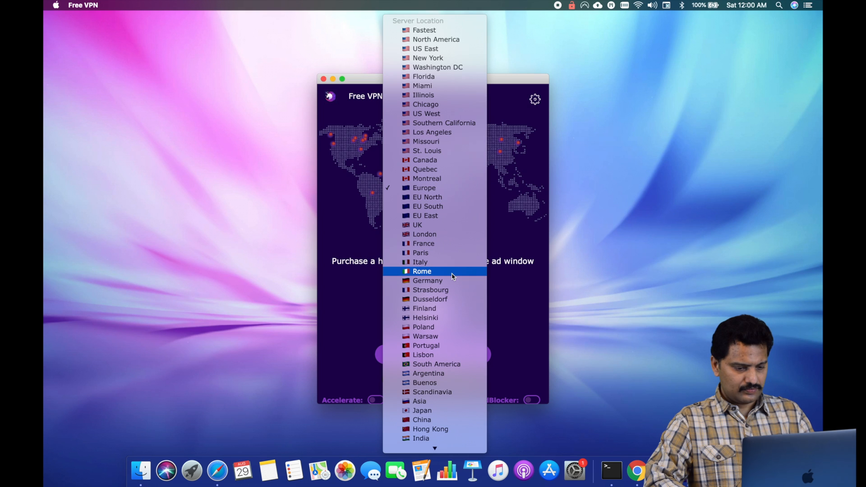
pyautogui.scroll(-2, 453, 276)
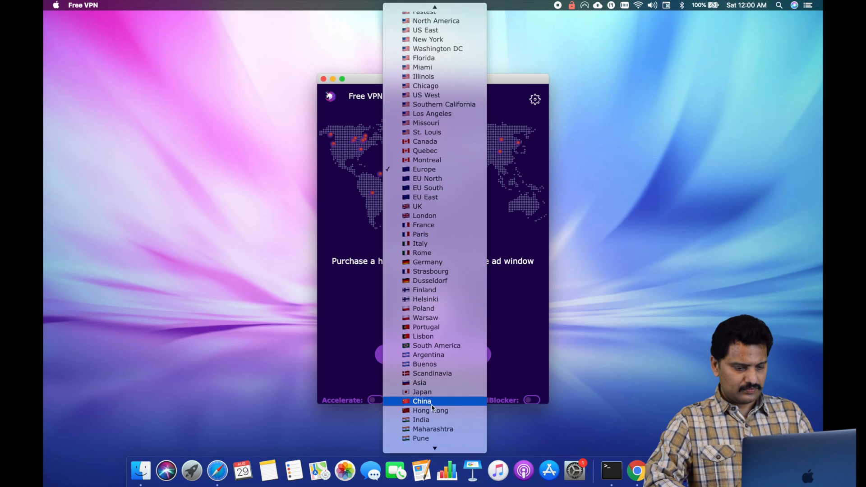
pyautogui.click(430, 421)
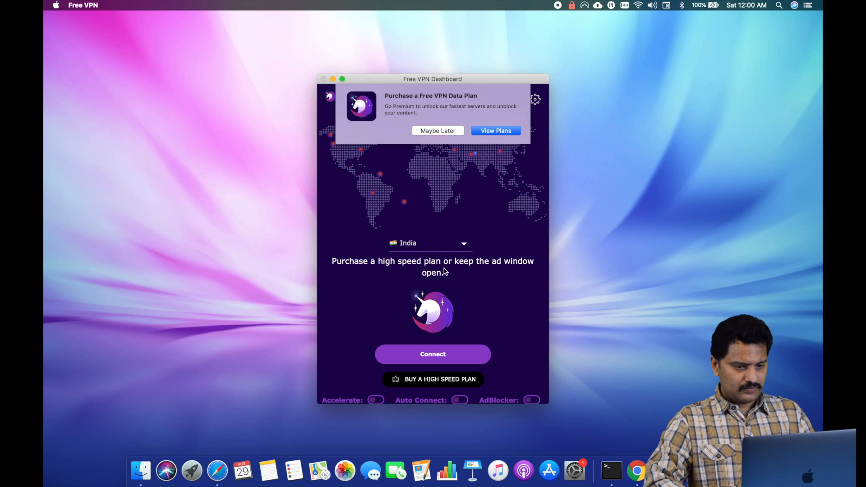
pyautogui.click(442, 131)
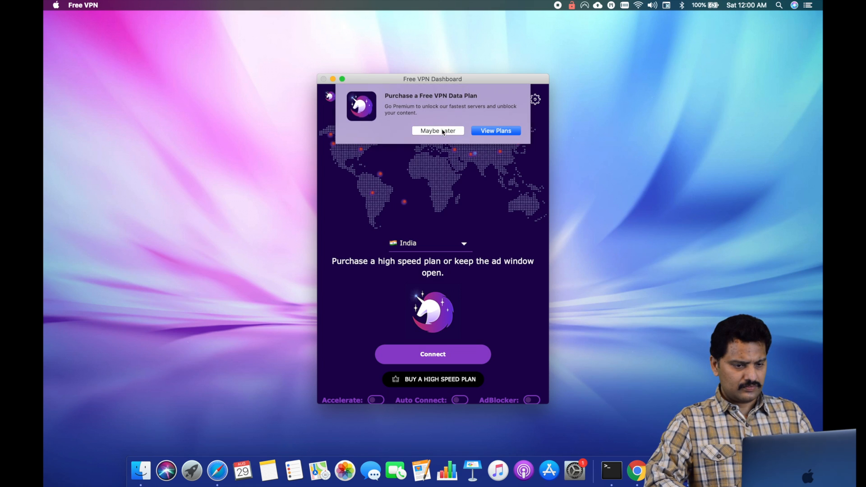
pyautogui.click(443, 131)
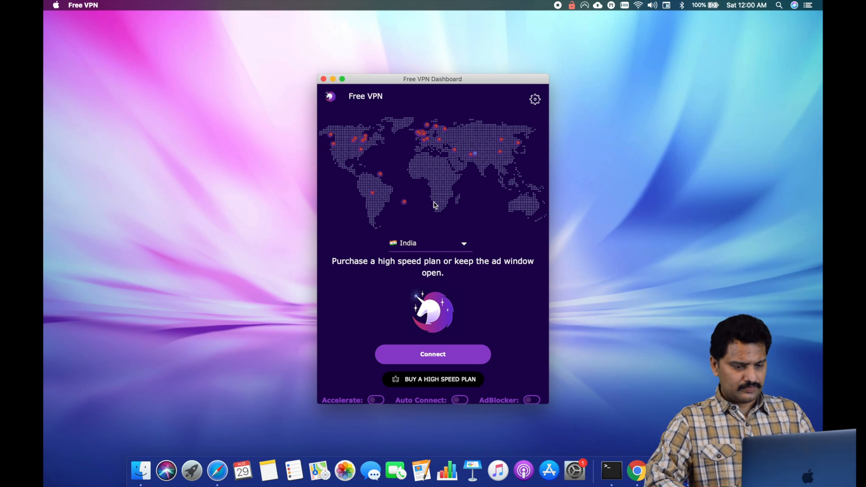
# - Connect the VPN, close its ad window, and reload latencydemo.askmlabs.online in Safari to test the routing from India
pyautogui.click(436, 354)
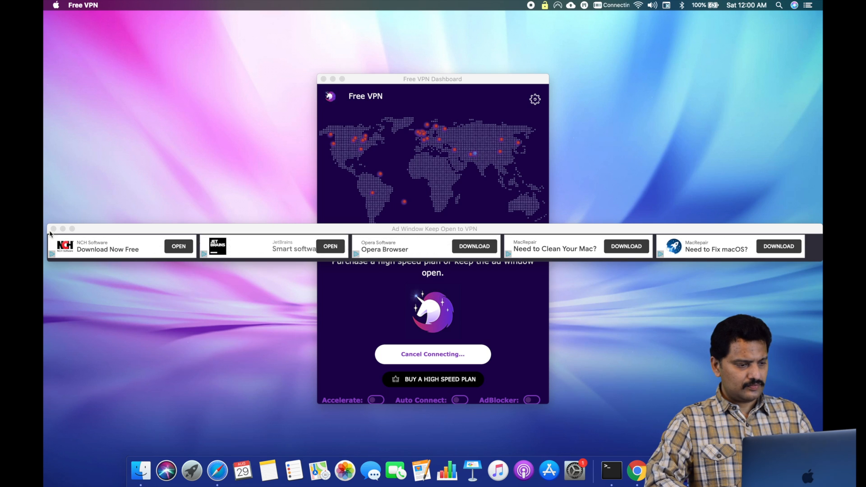
pyautogui.click(53, 229)
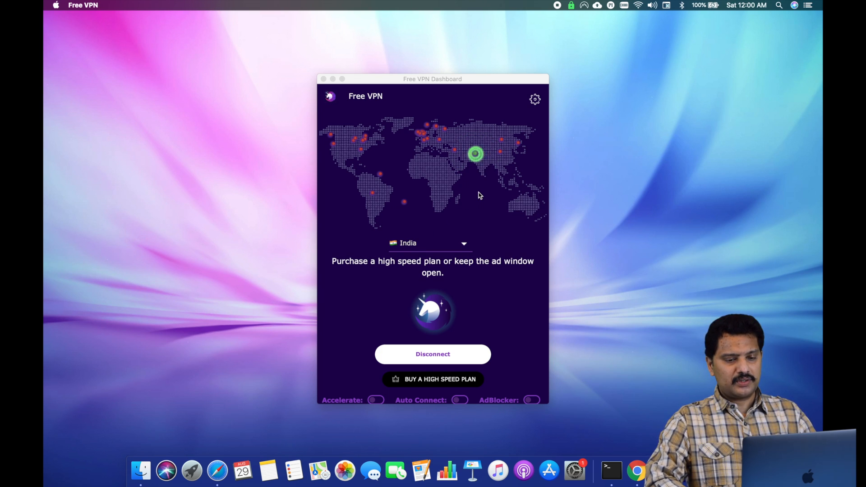
pyautogui.hotkey('ctrl', 'Right')
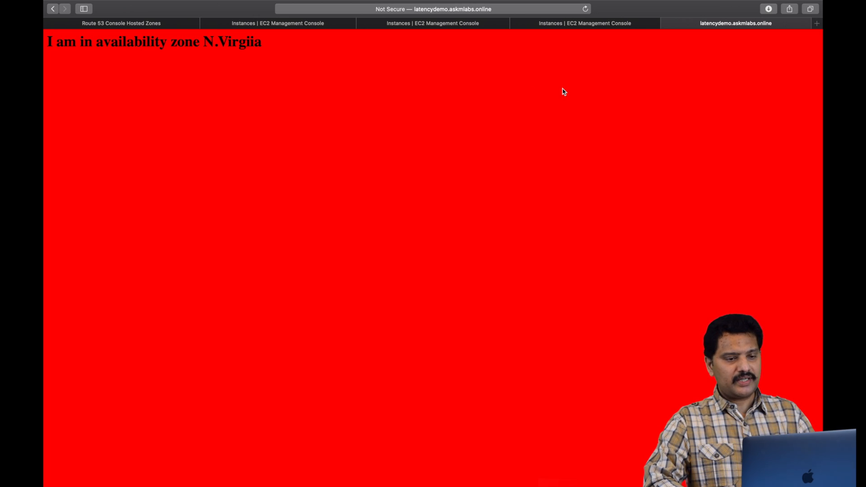
pyautogui.click(586, 10)
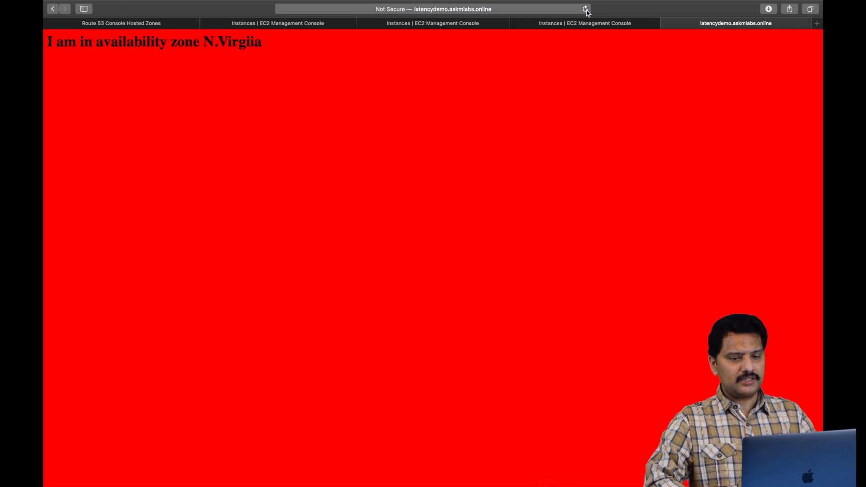
# - Copy the address latencydemo.askmlabs.online from Safari and open it in Chrome
pyautogui.click(530, 10)
pyautogui.press('super+c')
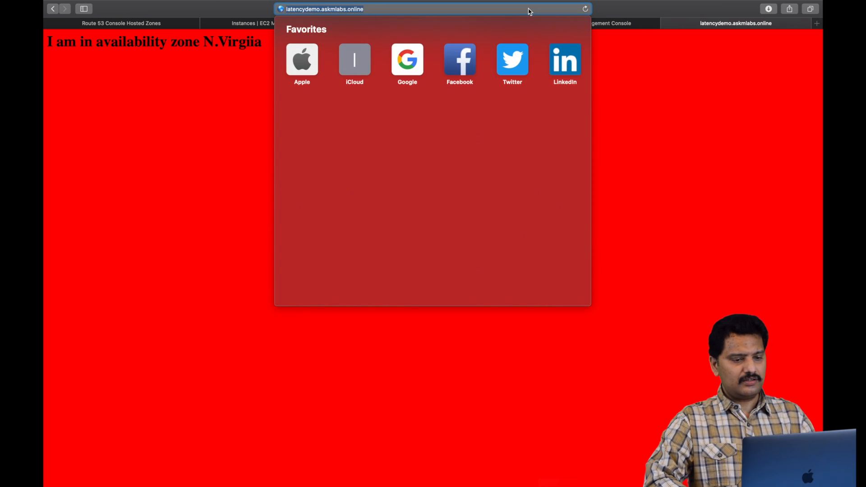
pyautogui.click(377, 318)
pyautogui.hotkey('ctrl', 'Left')
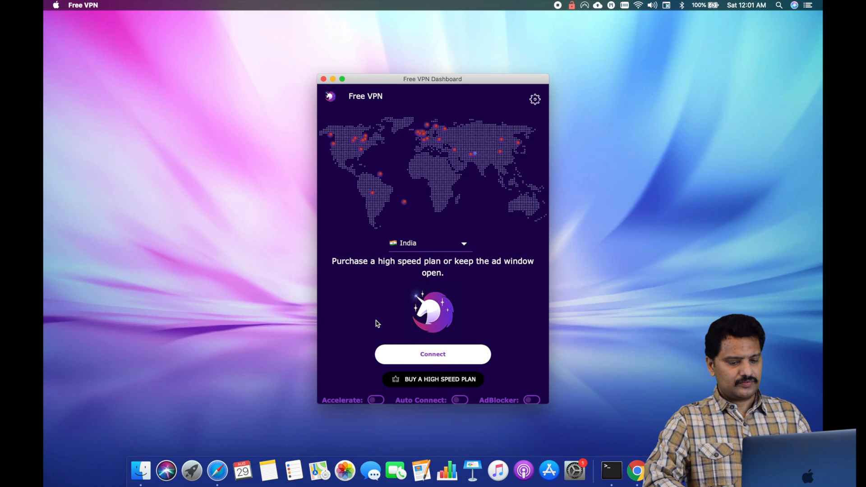
pyautogui.click(637, 471)
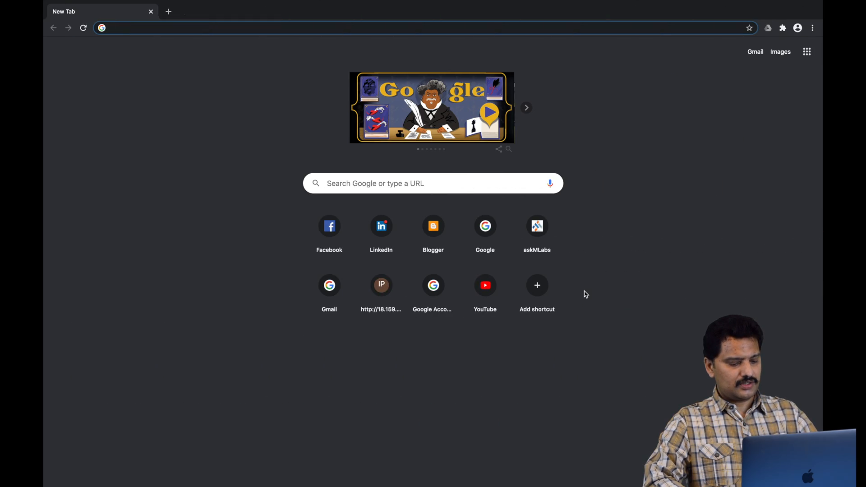
pyautogui.press('super+v')
pyautogui.press('Return')
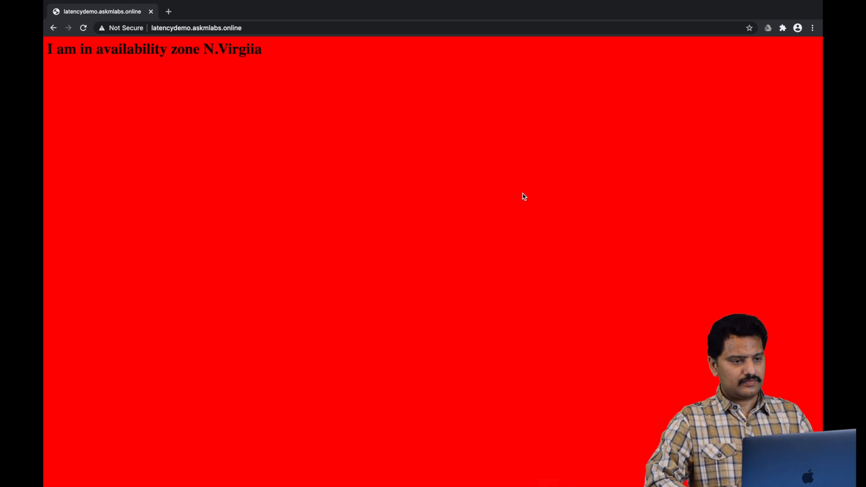
# - Switch back to Free VPN, reconnect to the India server and close the ad window
pyautogui.hotkey('ctrl', 'Left')
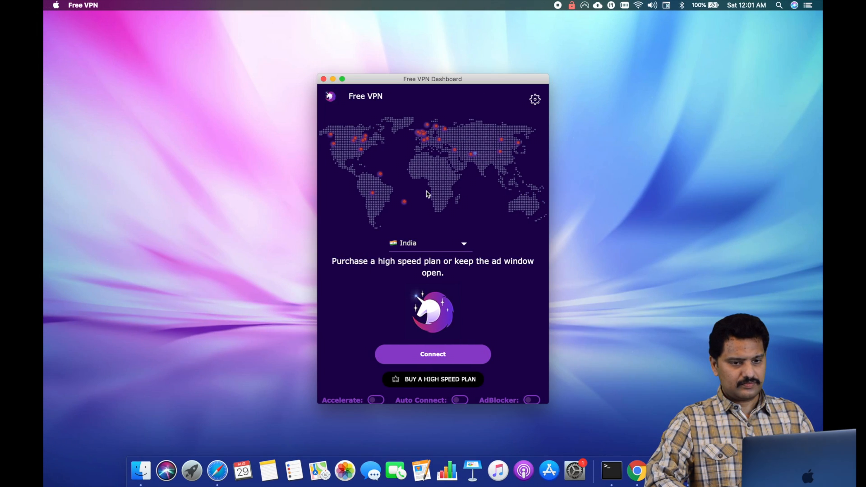
pyautogui.click(438, 357)
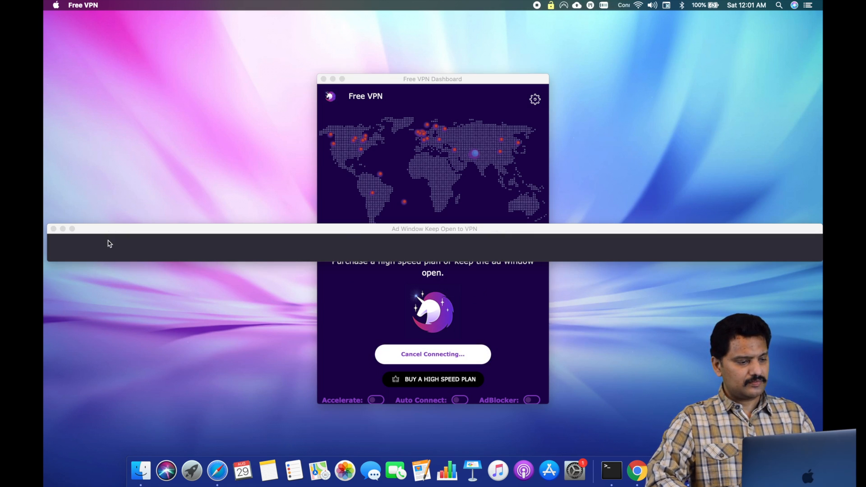
pyautogui.click(53, 228)
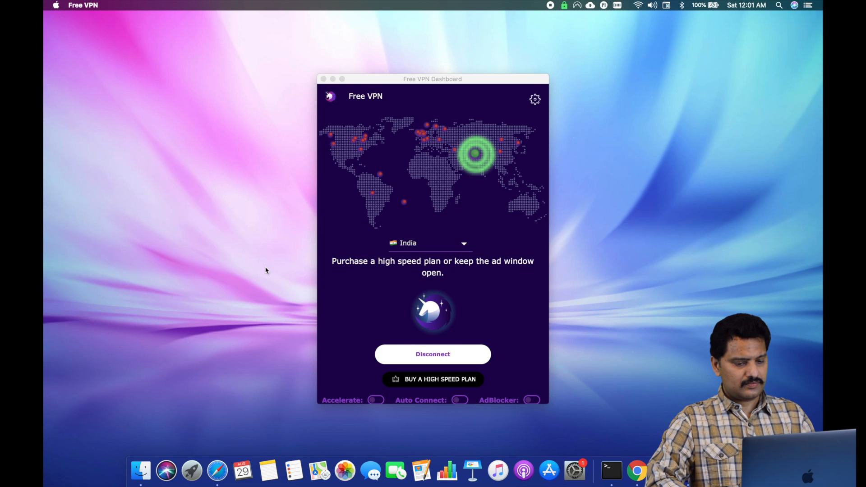
# - Return to Chrome and load latencydemo.askmlabs.online again to check which region responds
pyautogui.hotkey('ctrl', 'Right')
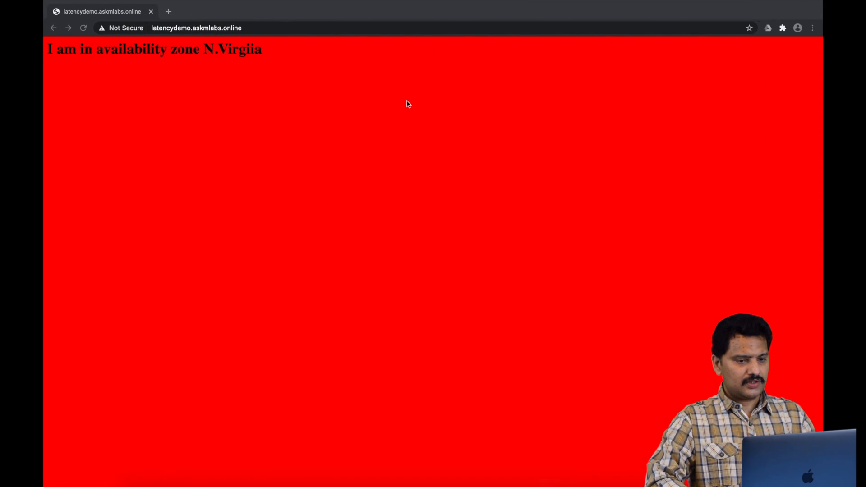
pyautogui.click(501, 28)
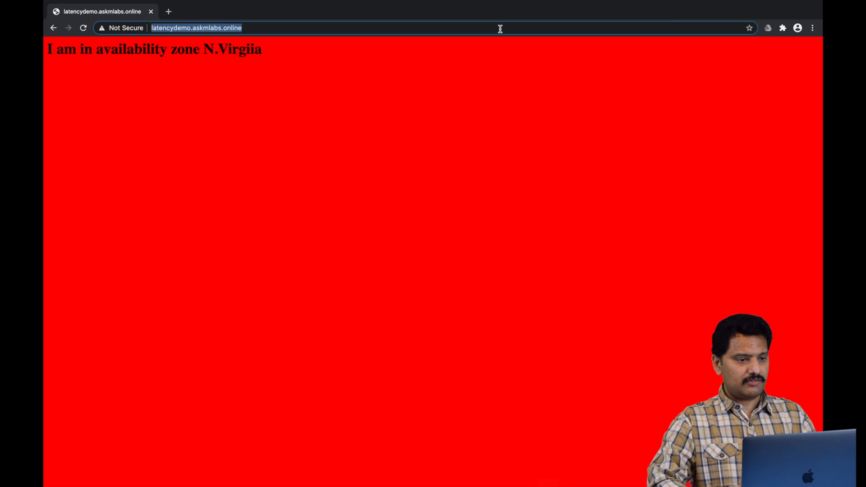
pyautogui.press('Return')
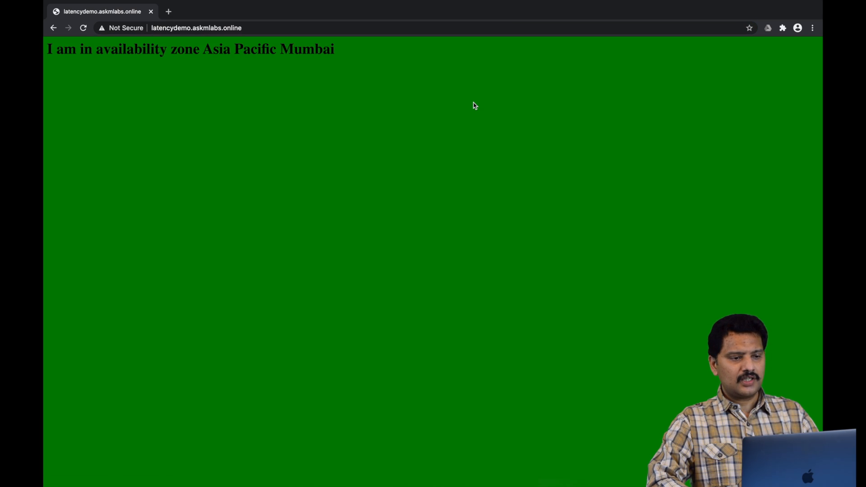